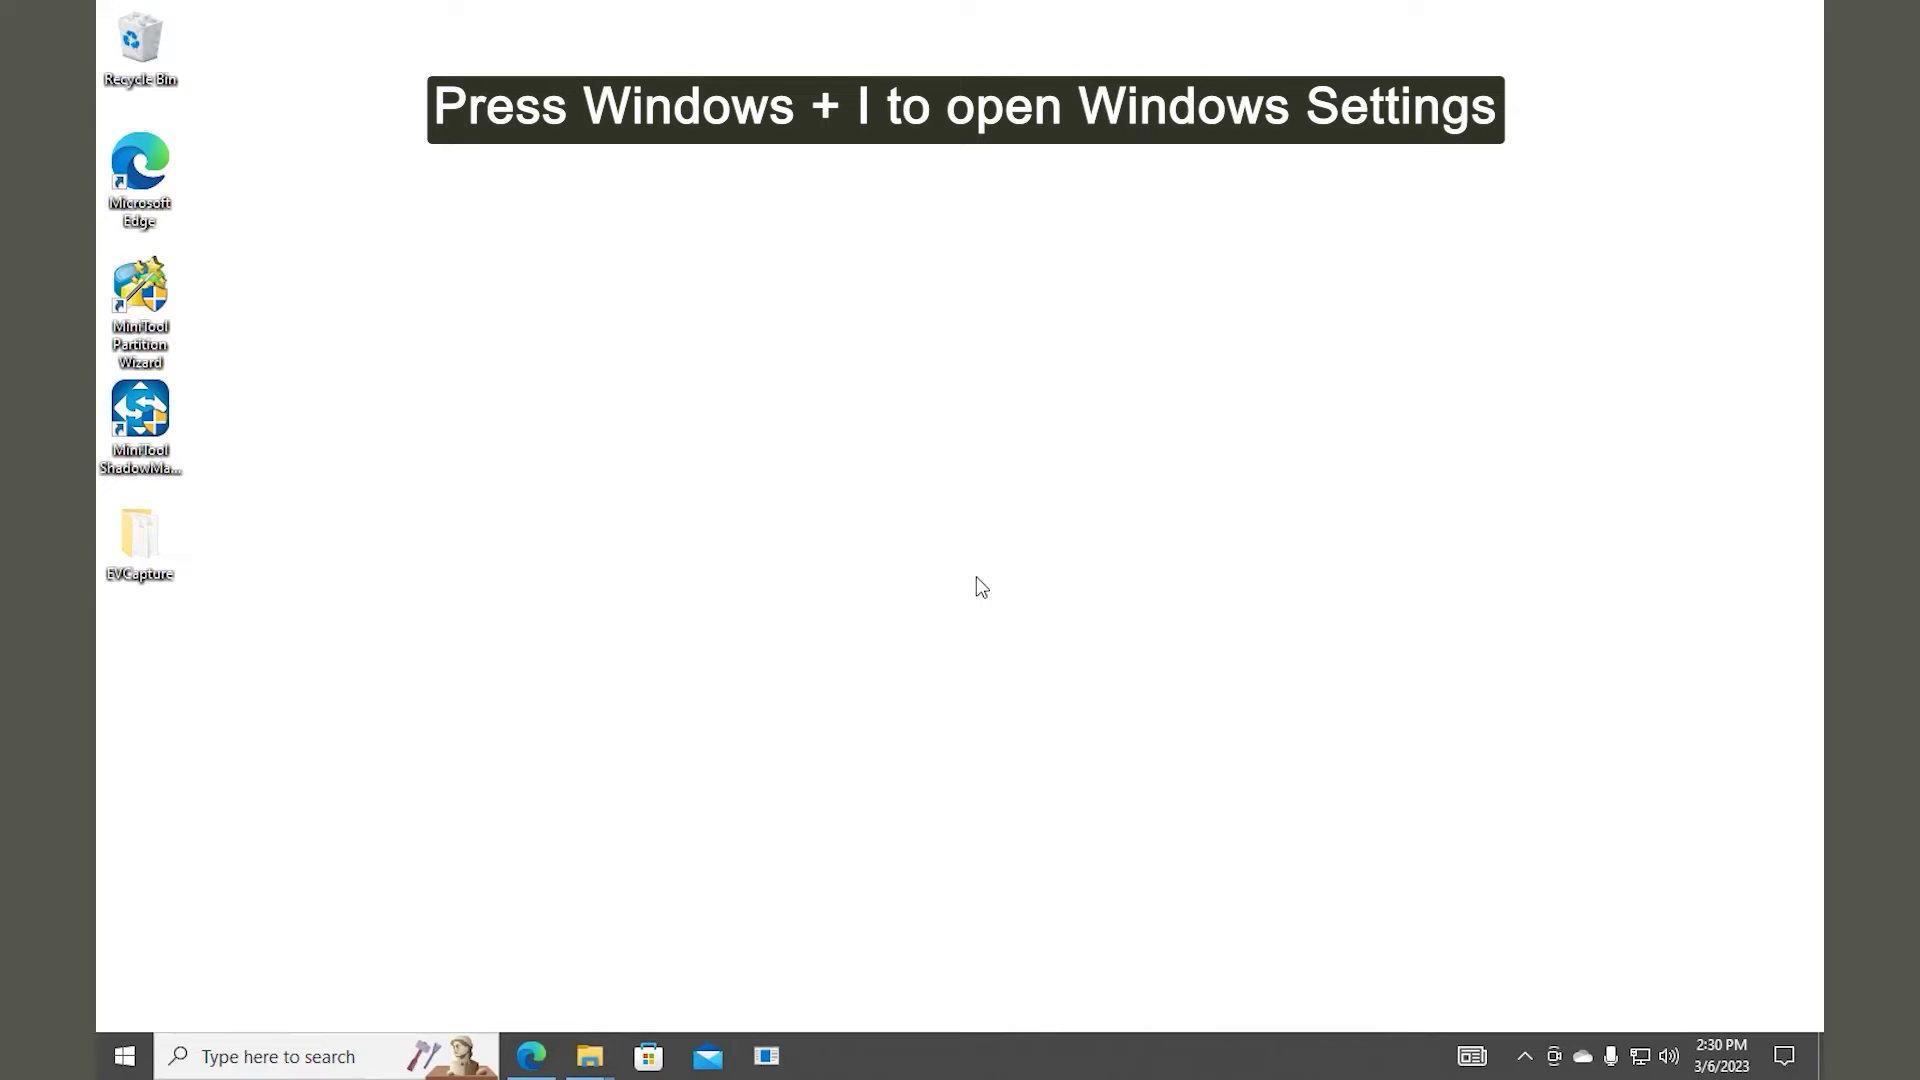
Step: Open Windows Settings and go to Update & Security > Windows Security > Virus & threat protection
key(super+i)
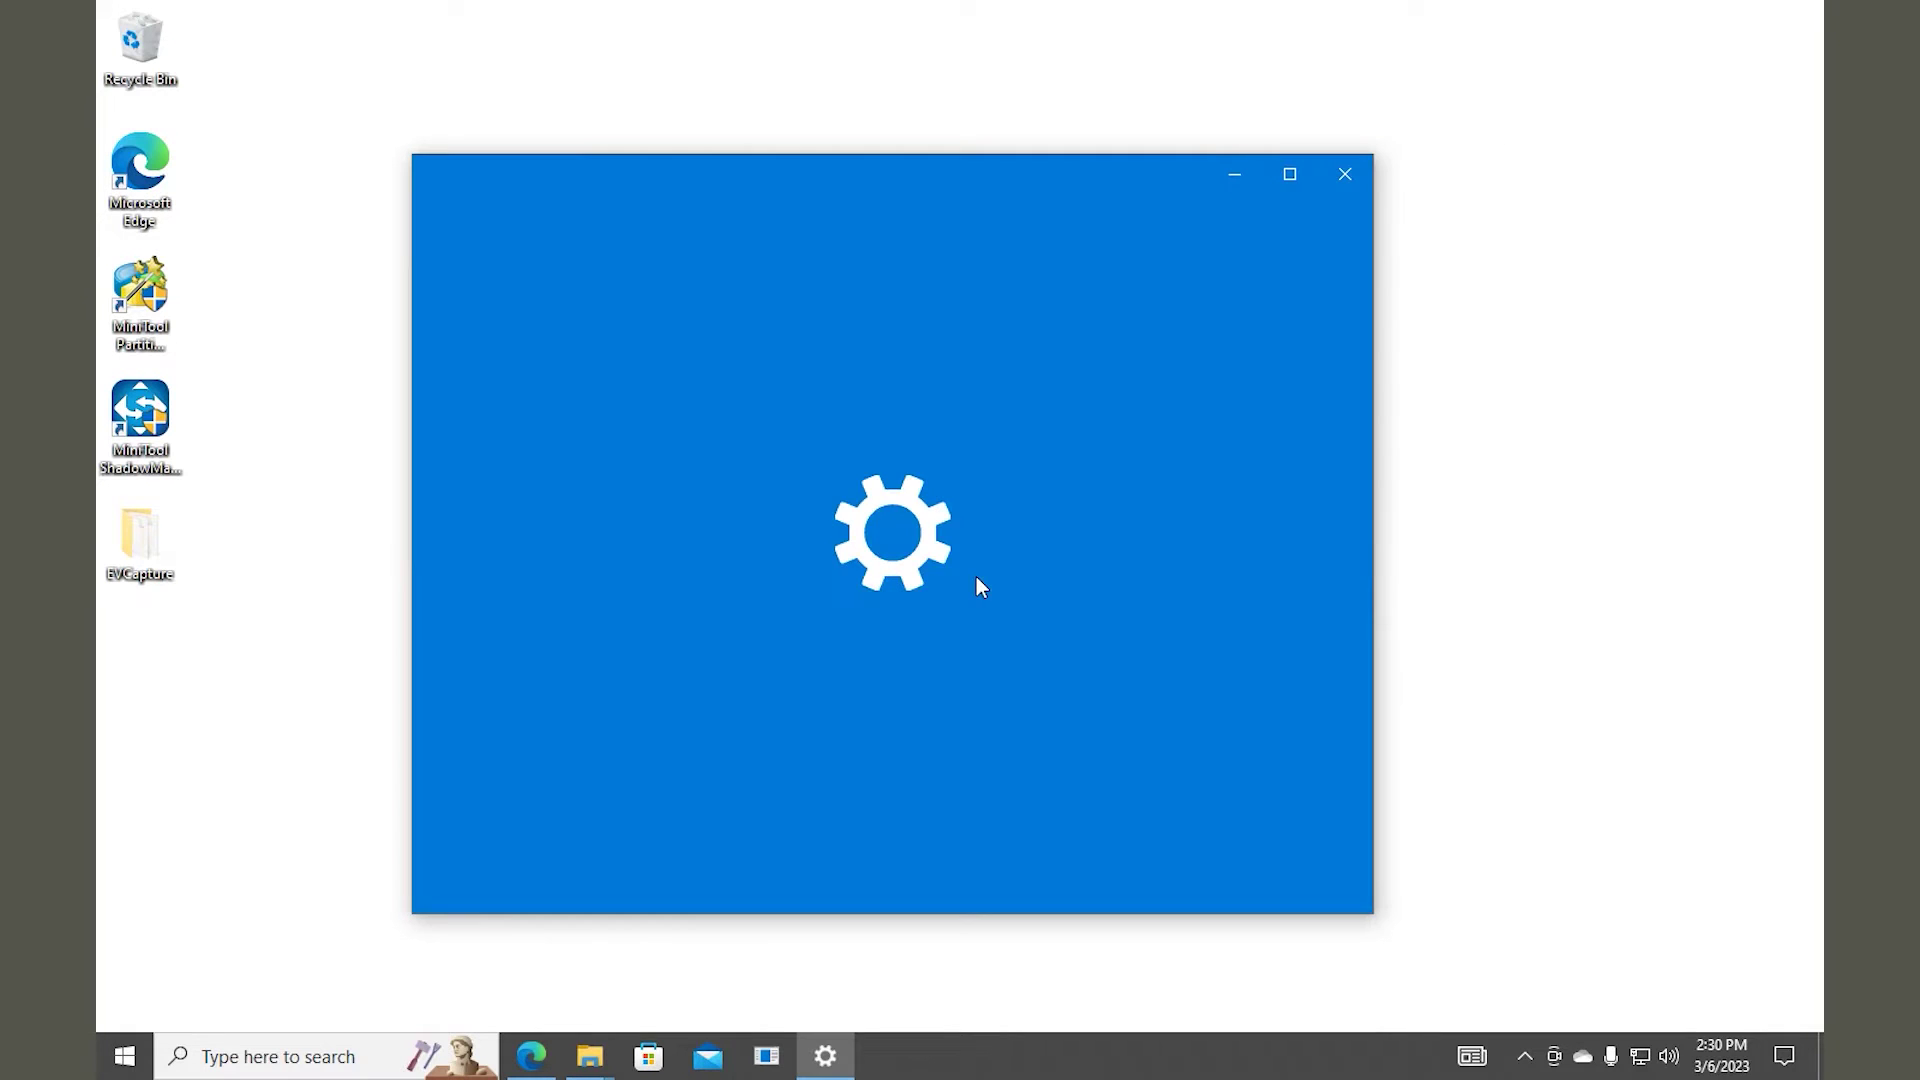
scroll(939, 596, down, 3)
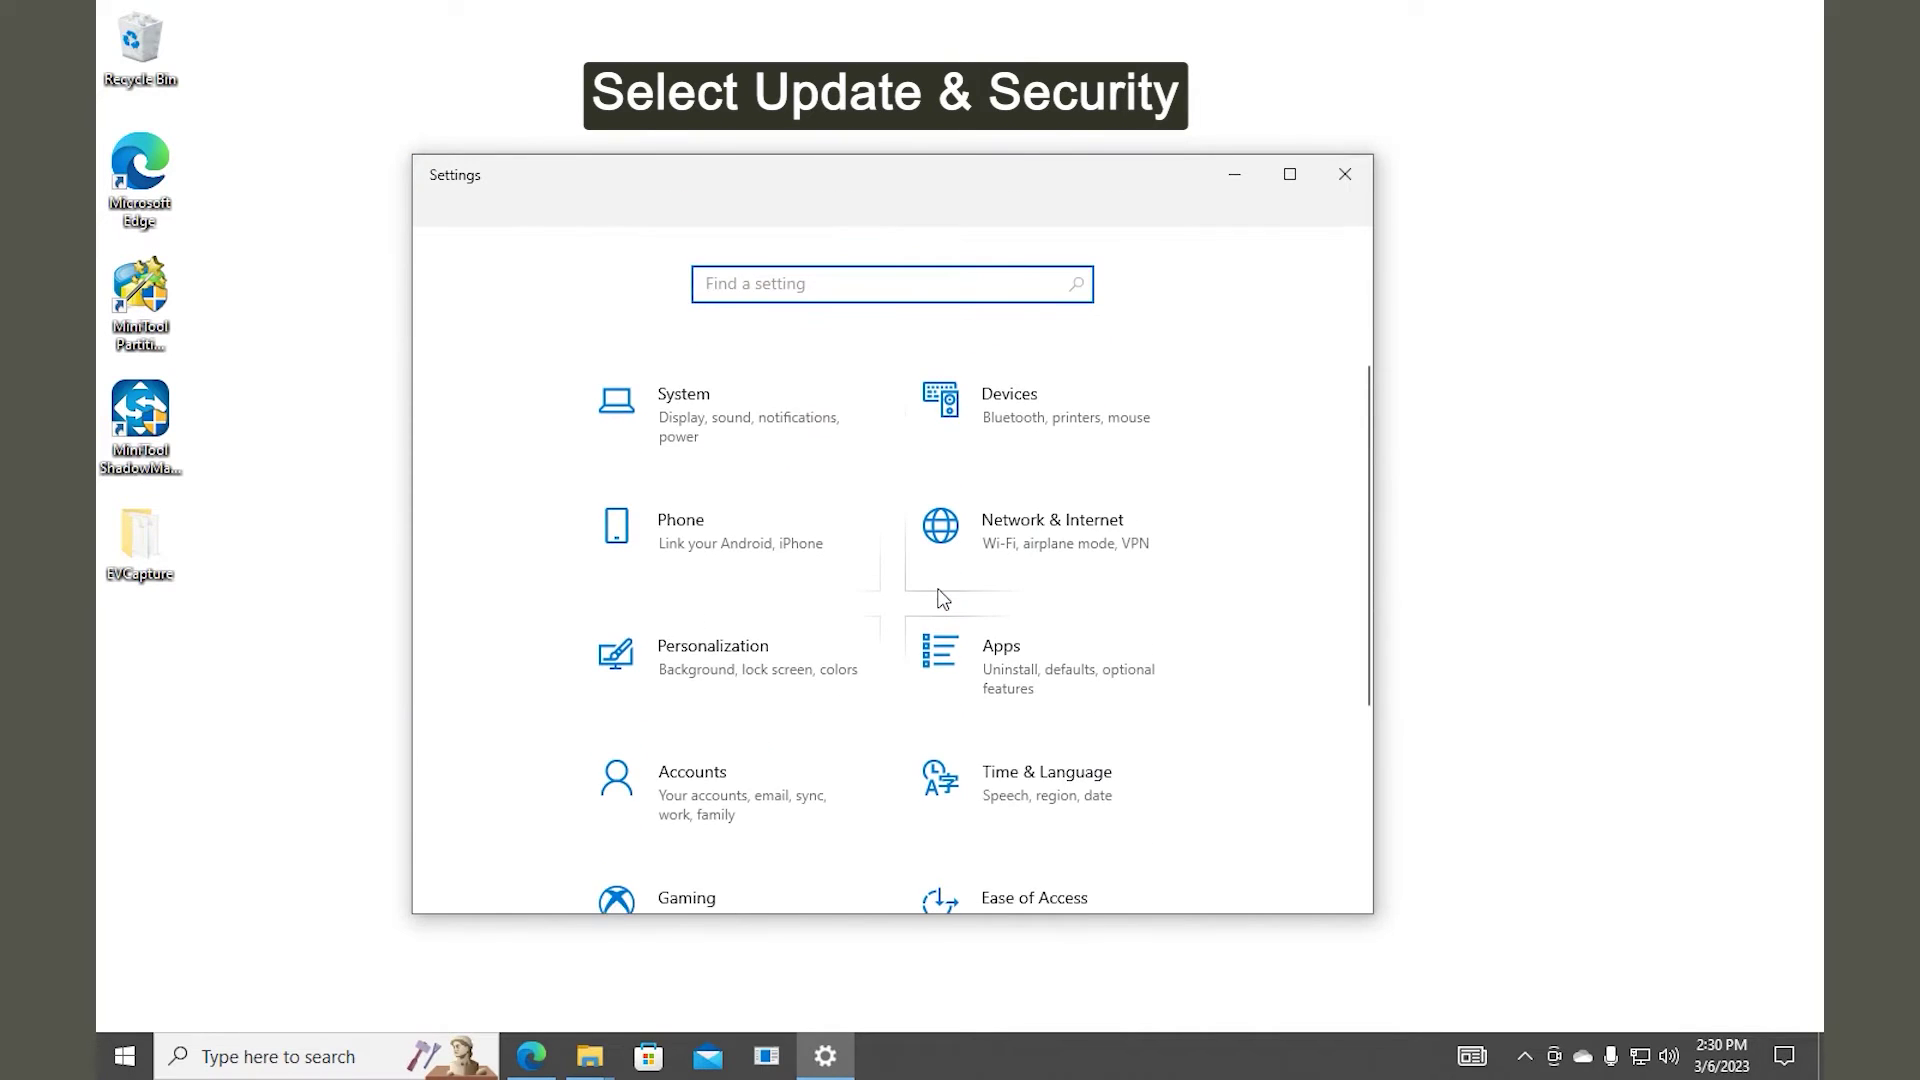
scroll(940, 597, down, 2)
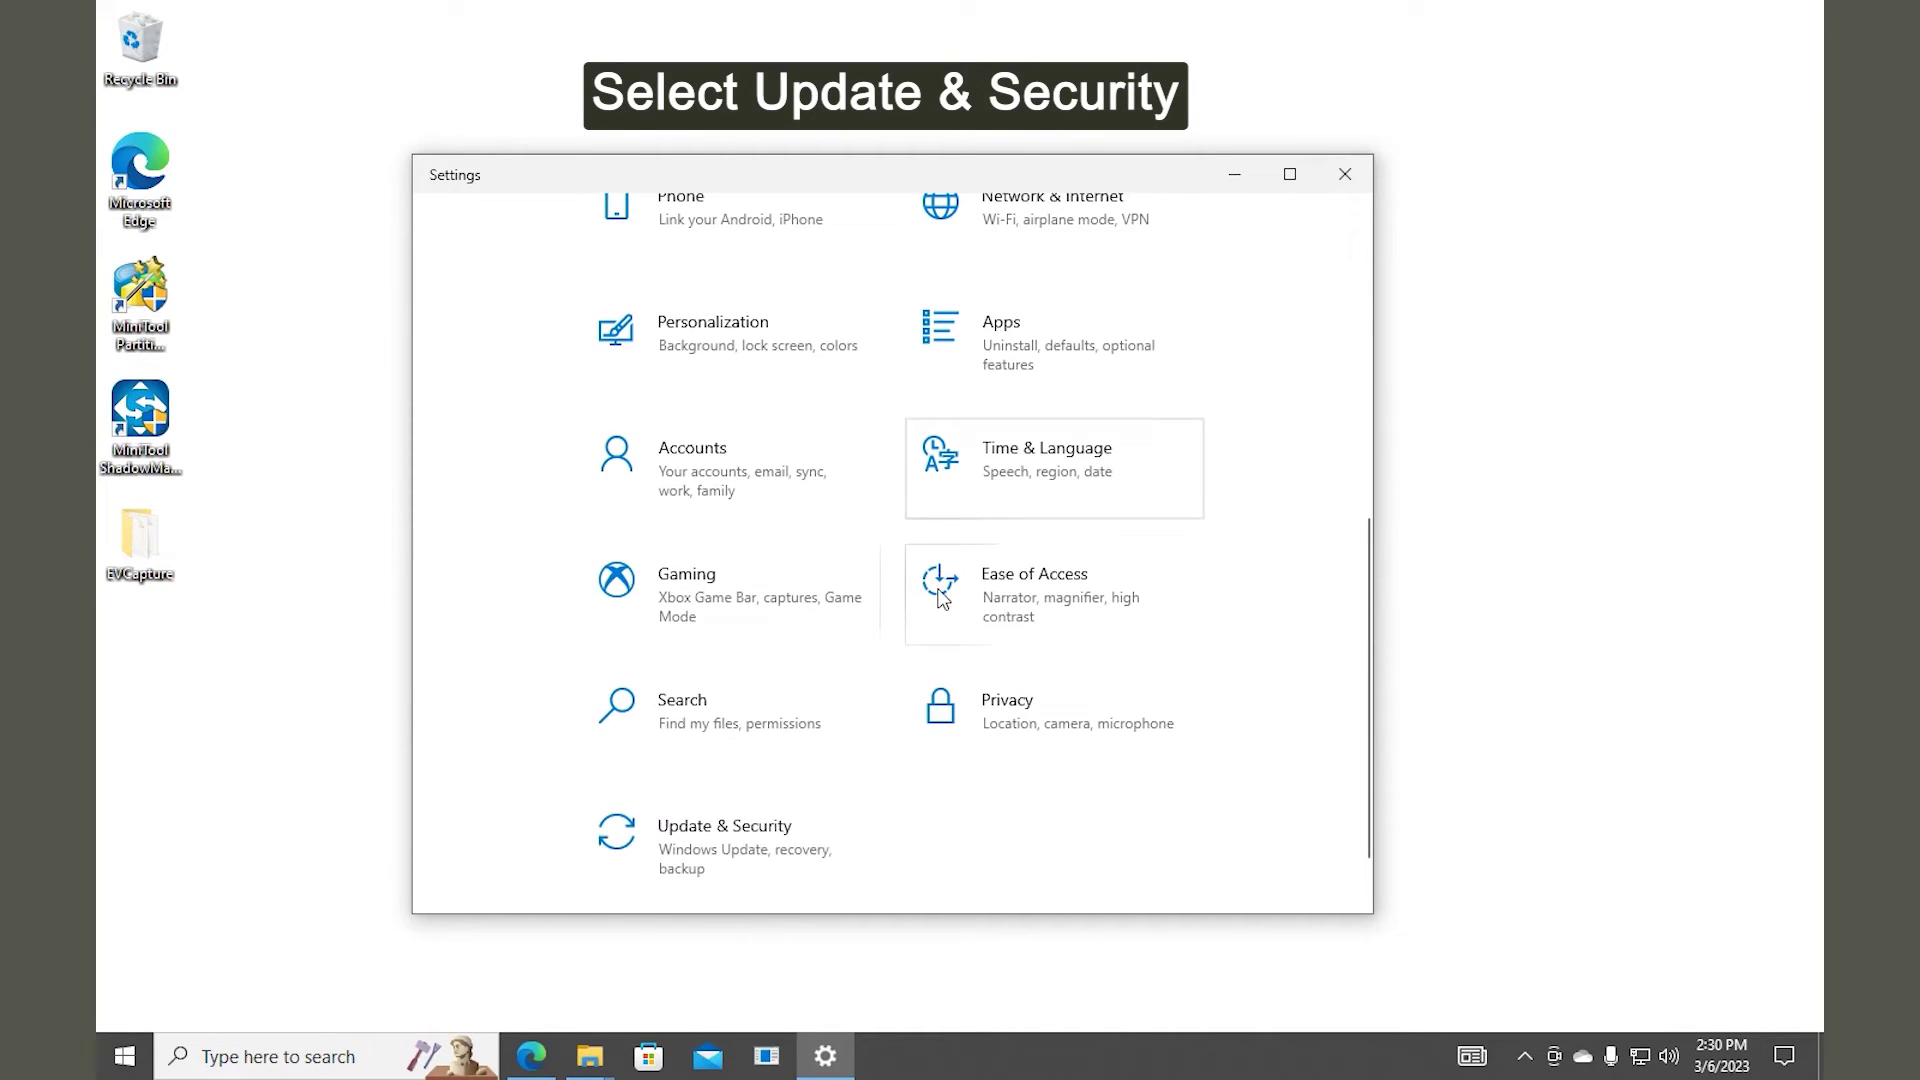
click(741, 847)
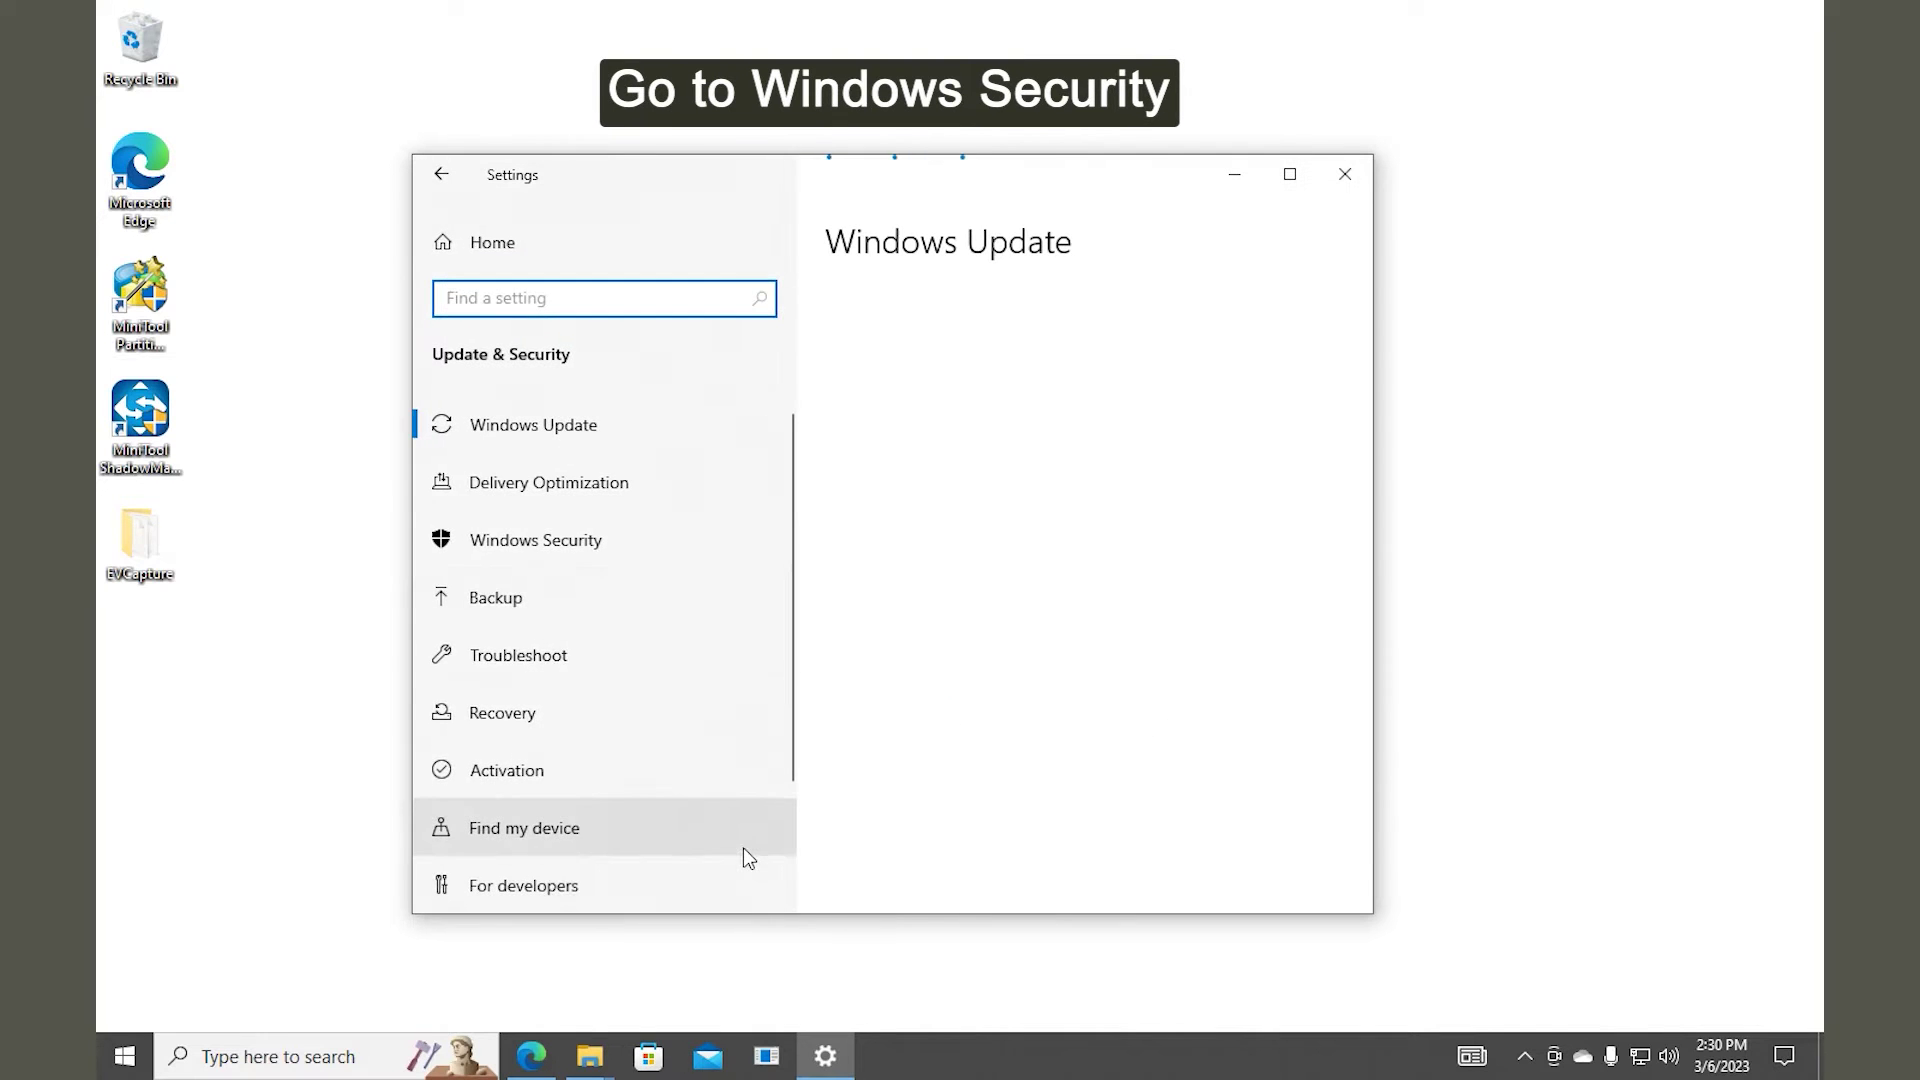
click(715, 547)
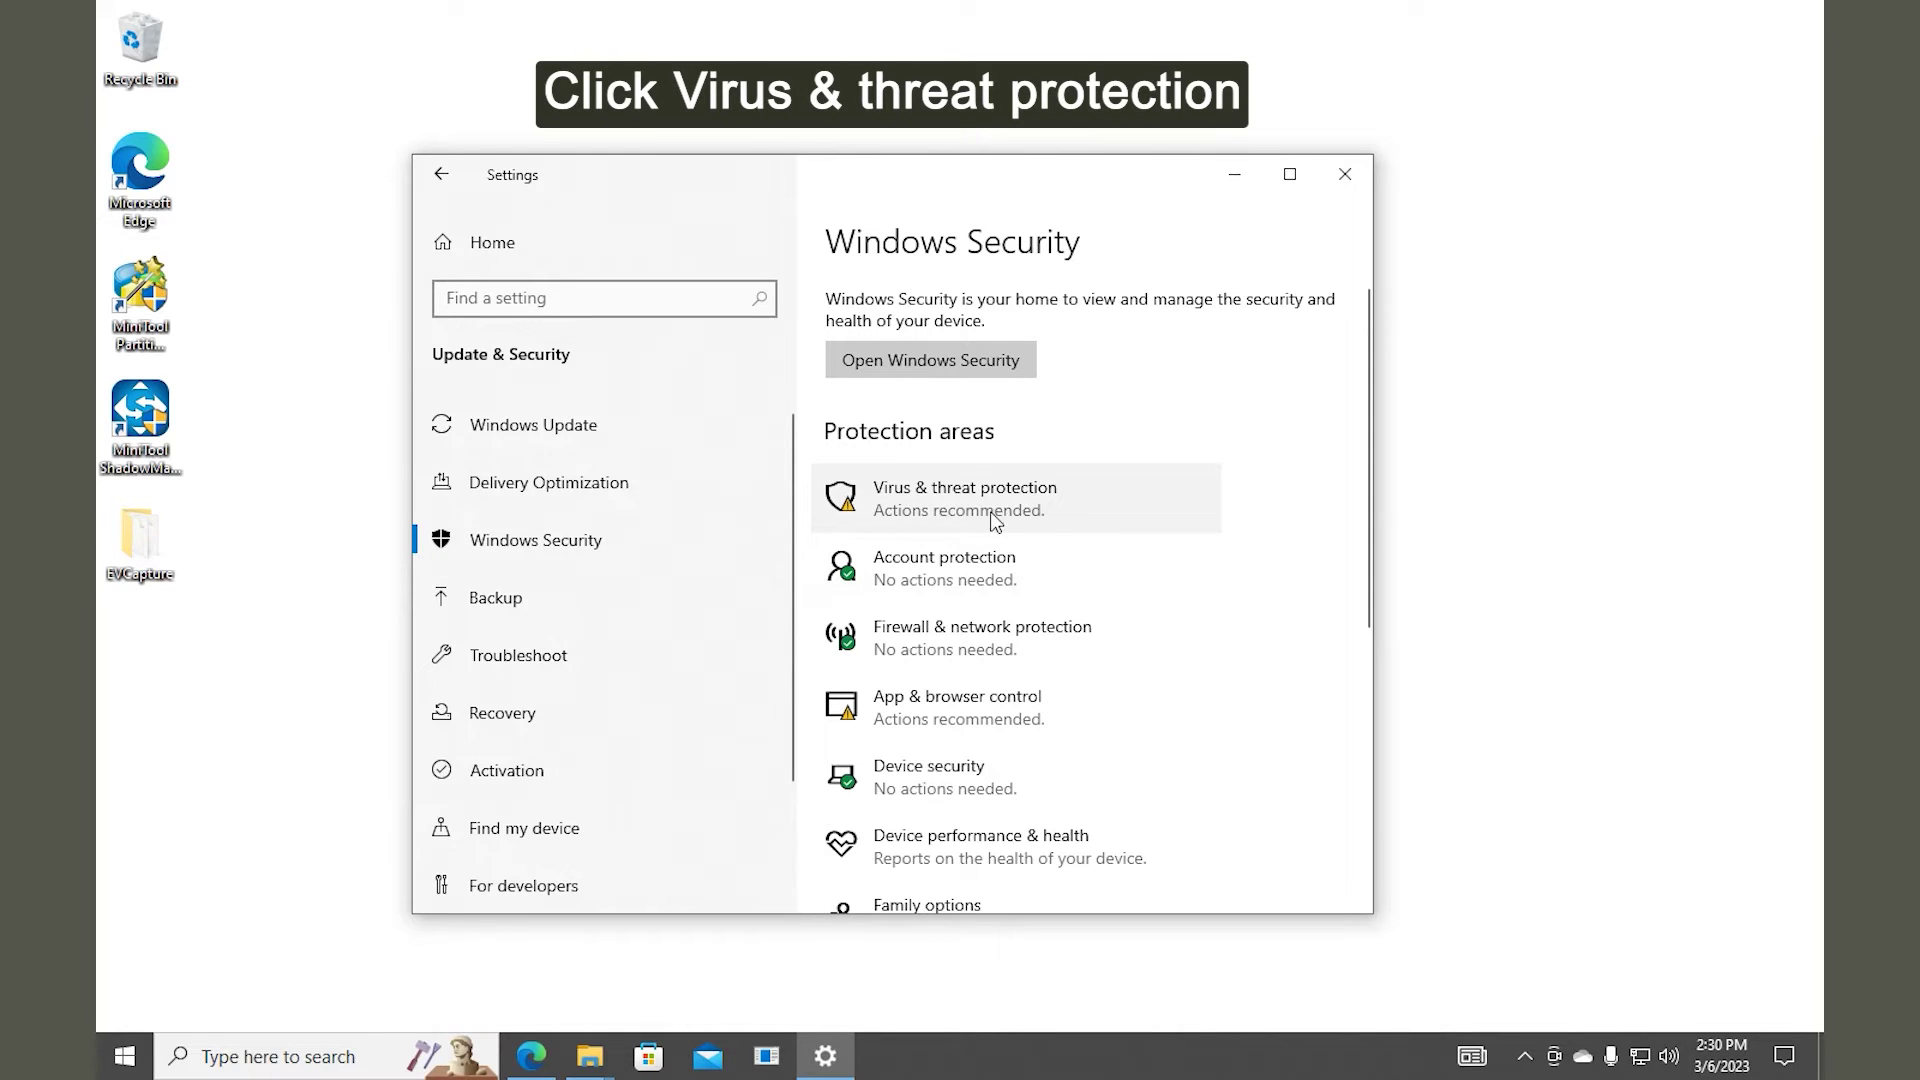
click(1051, 513)
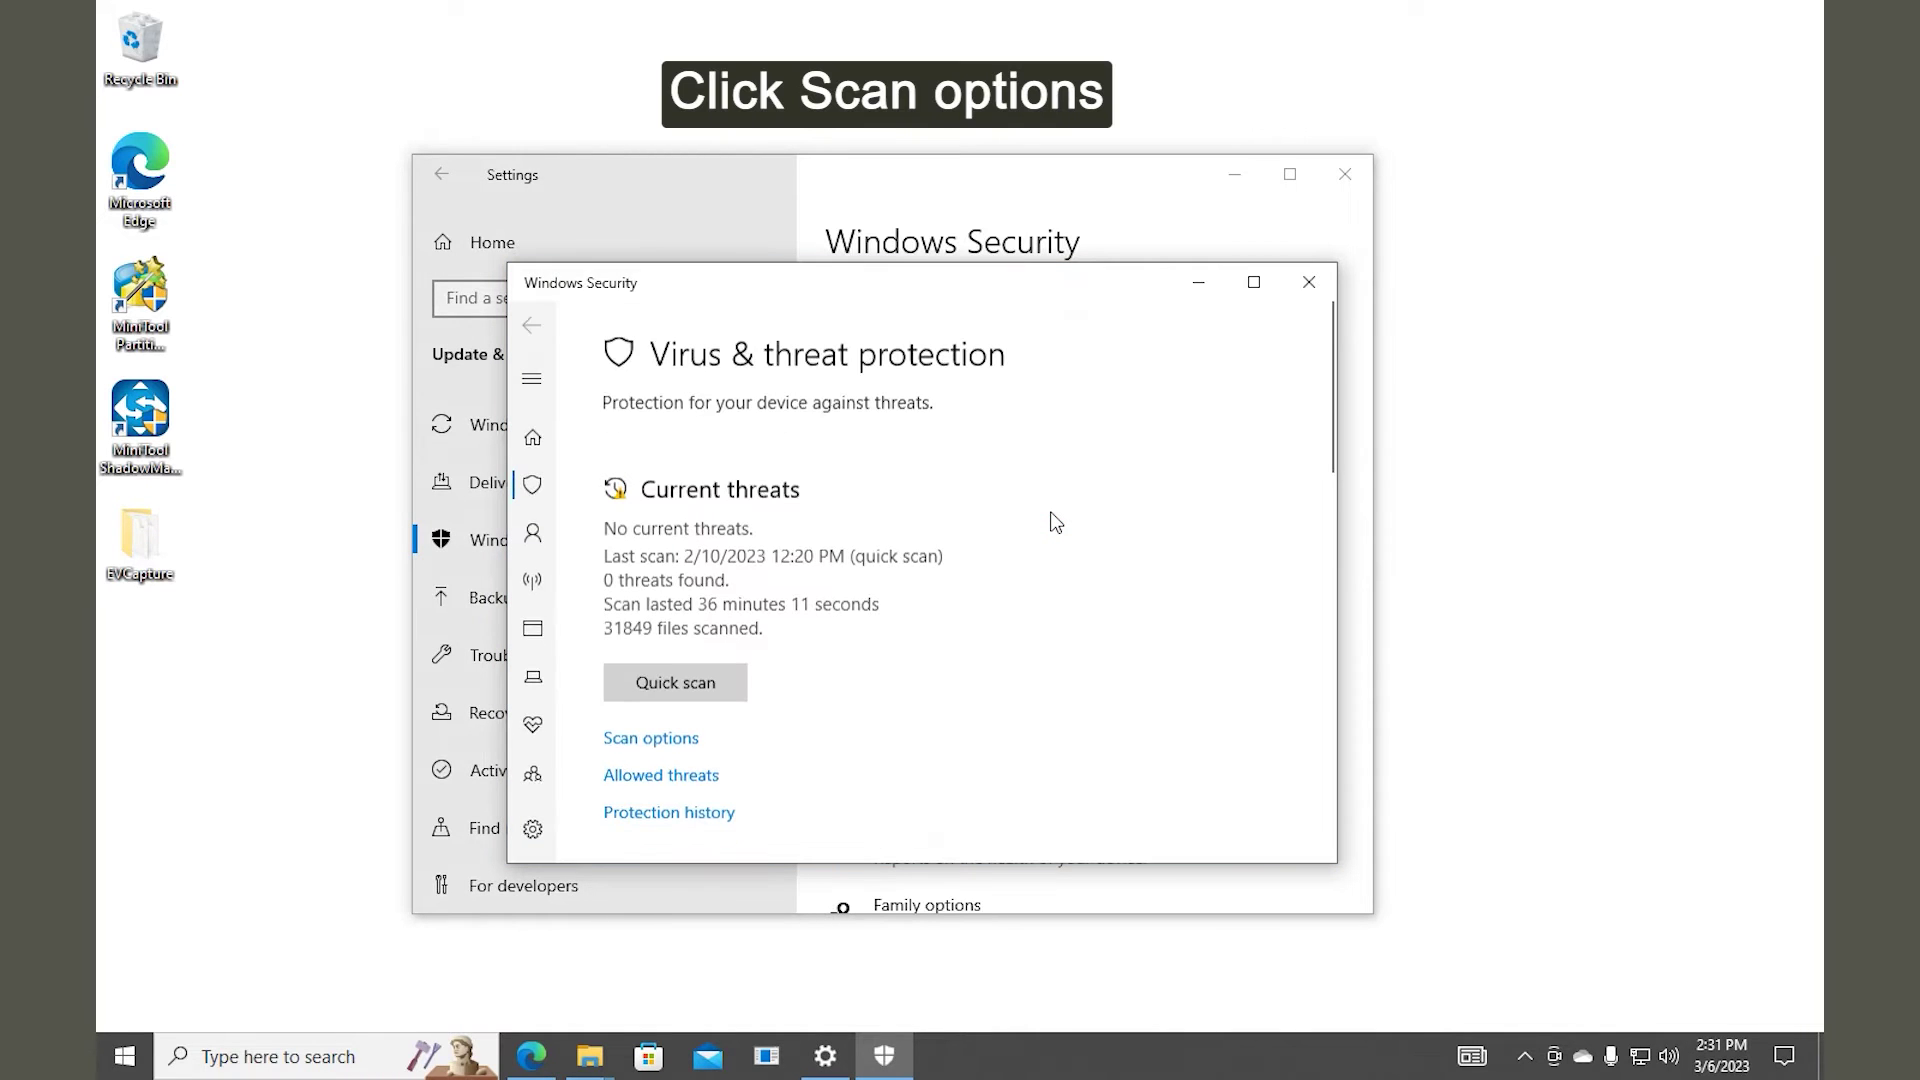
Step: Start a Quick scan from the Virus & threat protection scan options
click(699, 740)
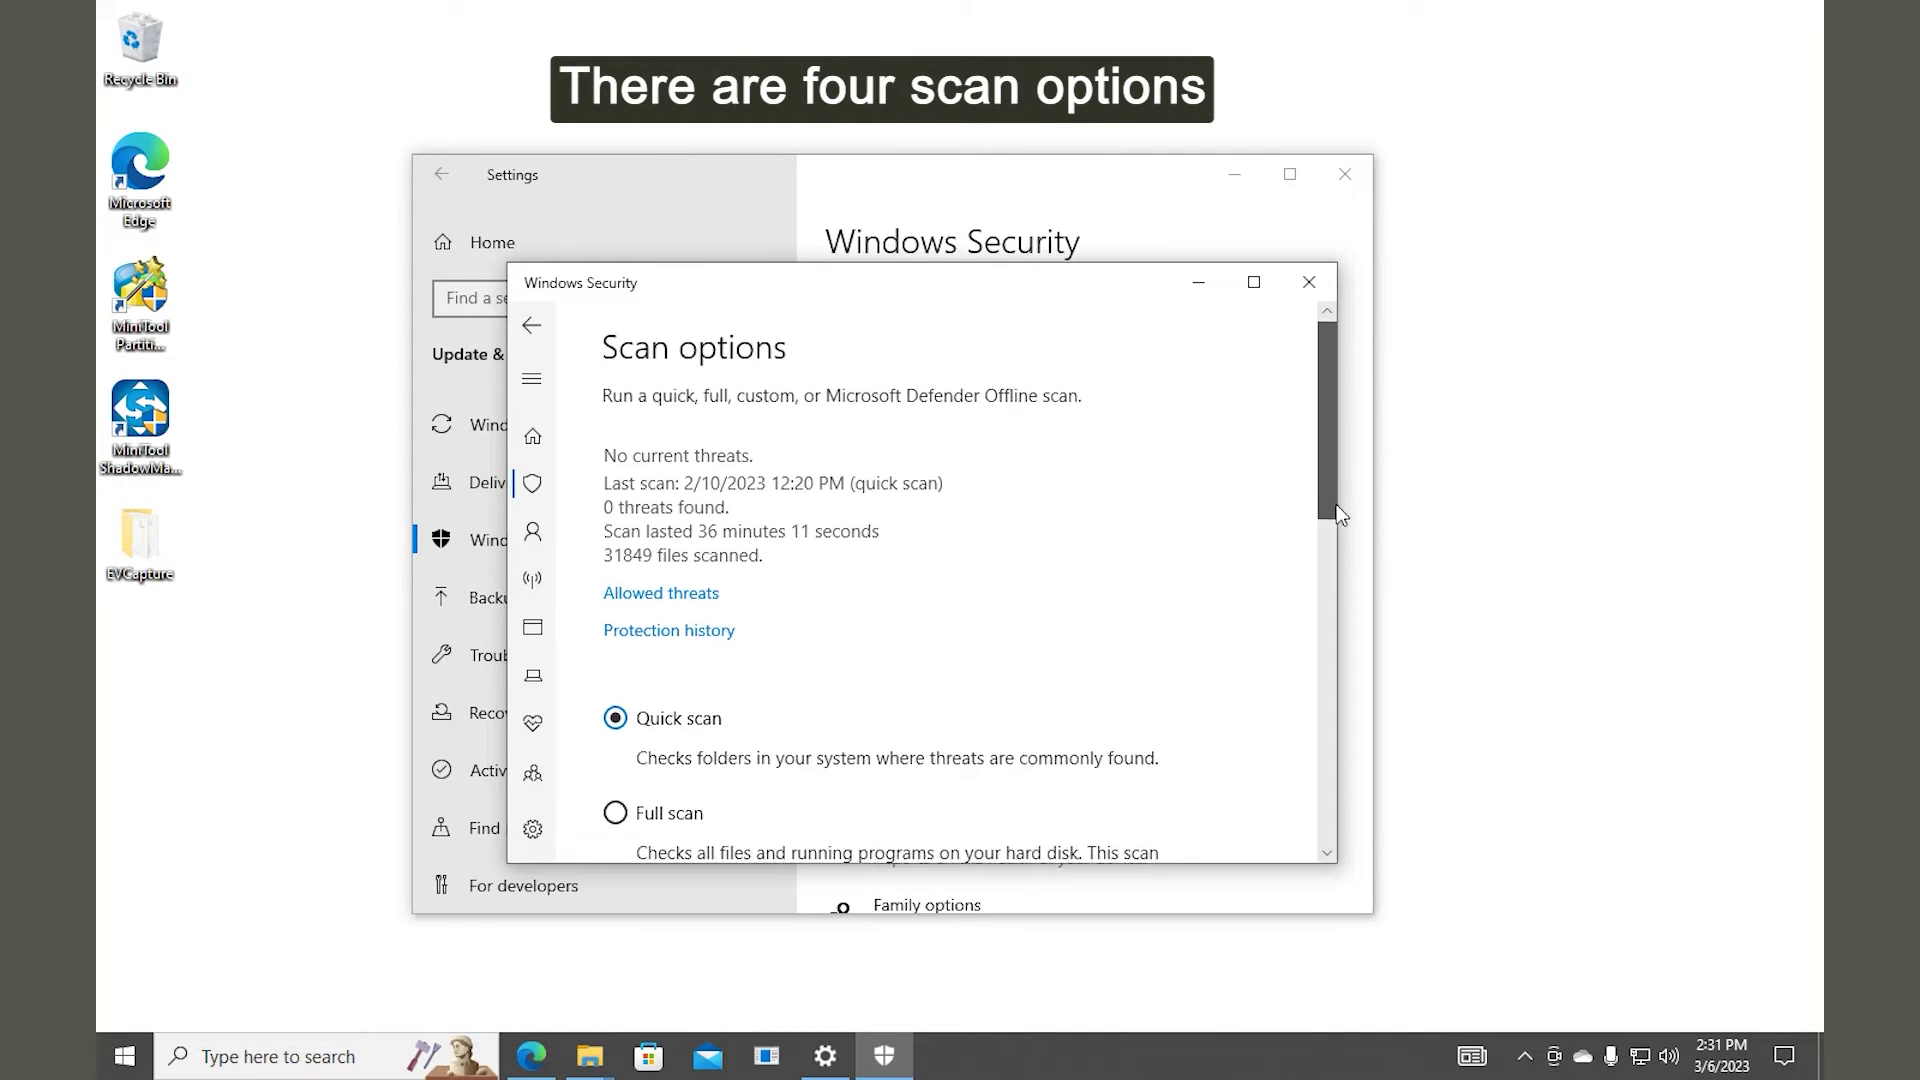
drag(1321, 512, 1341, 628)
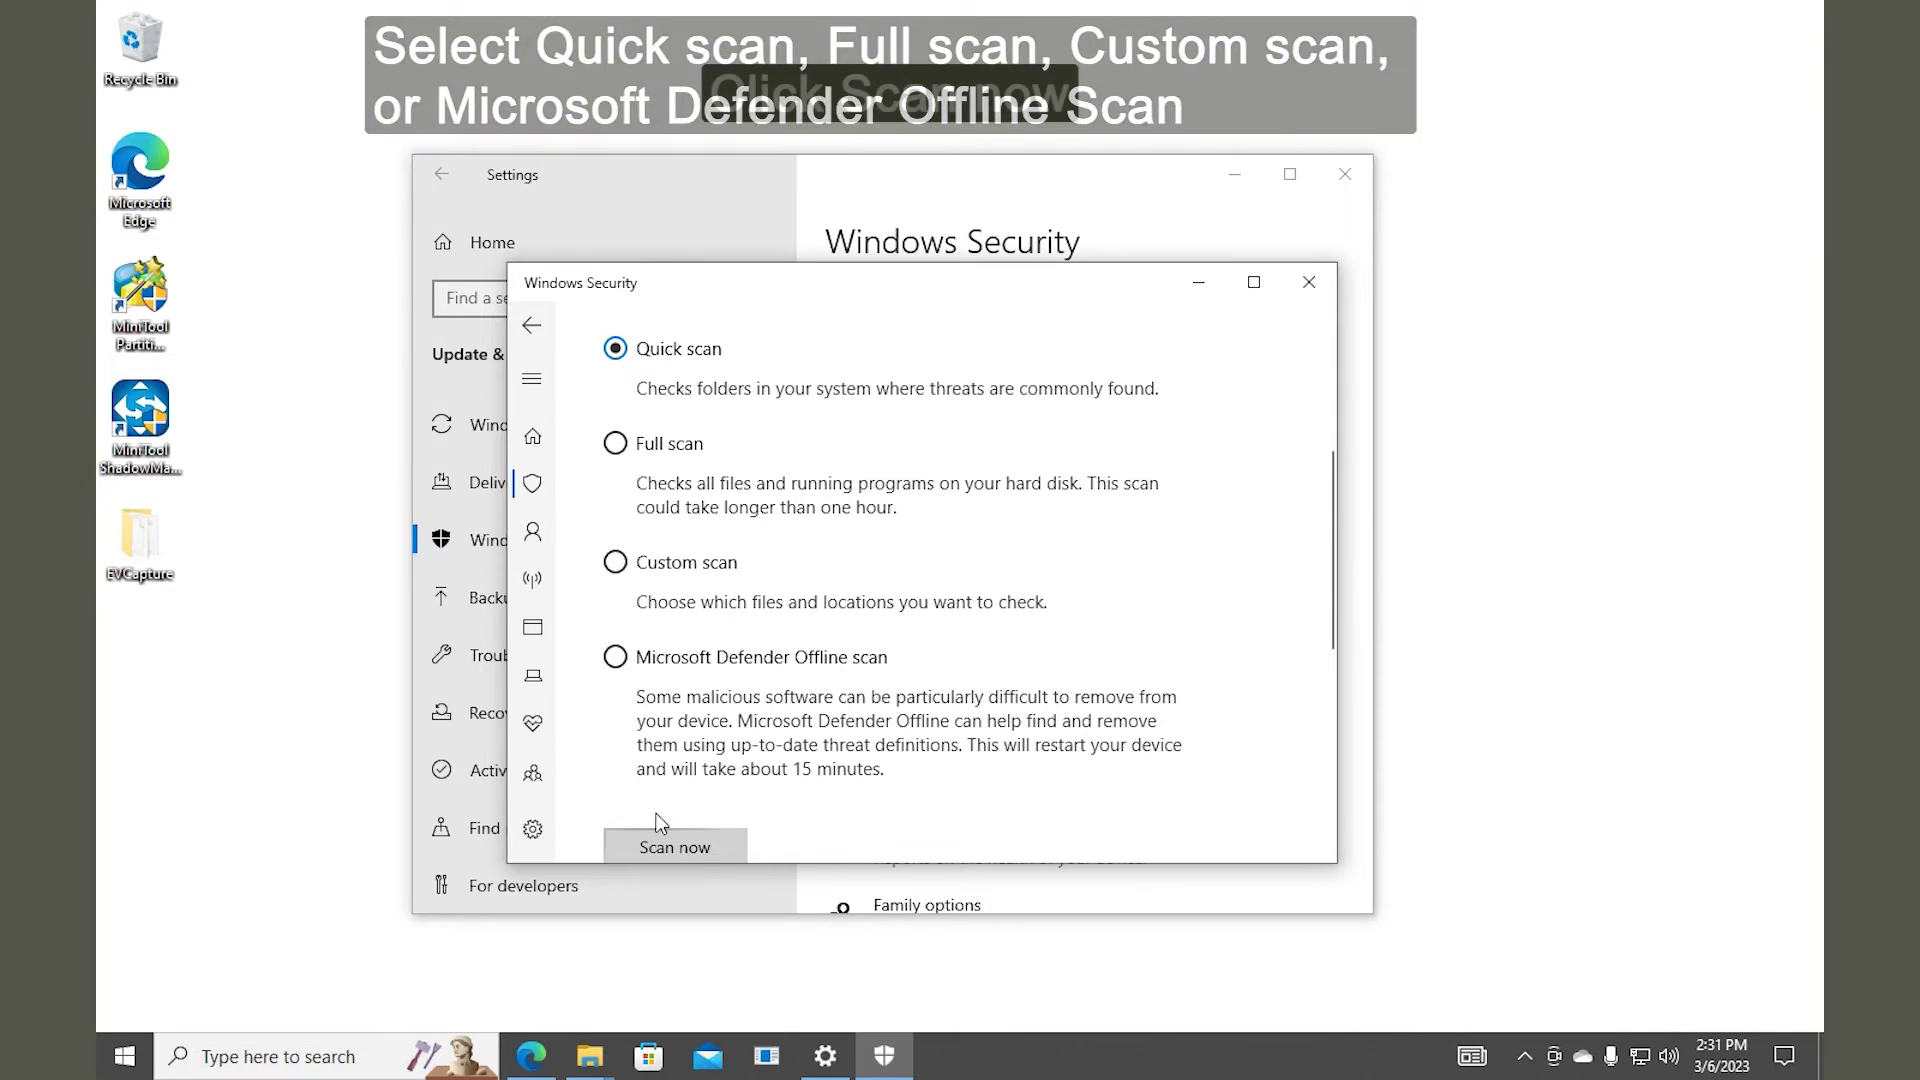
click(723, 853)
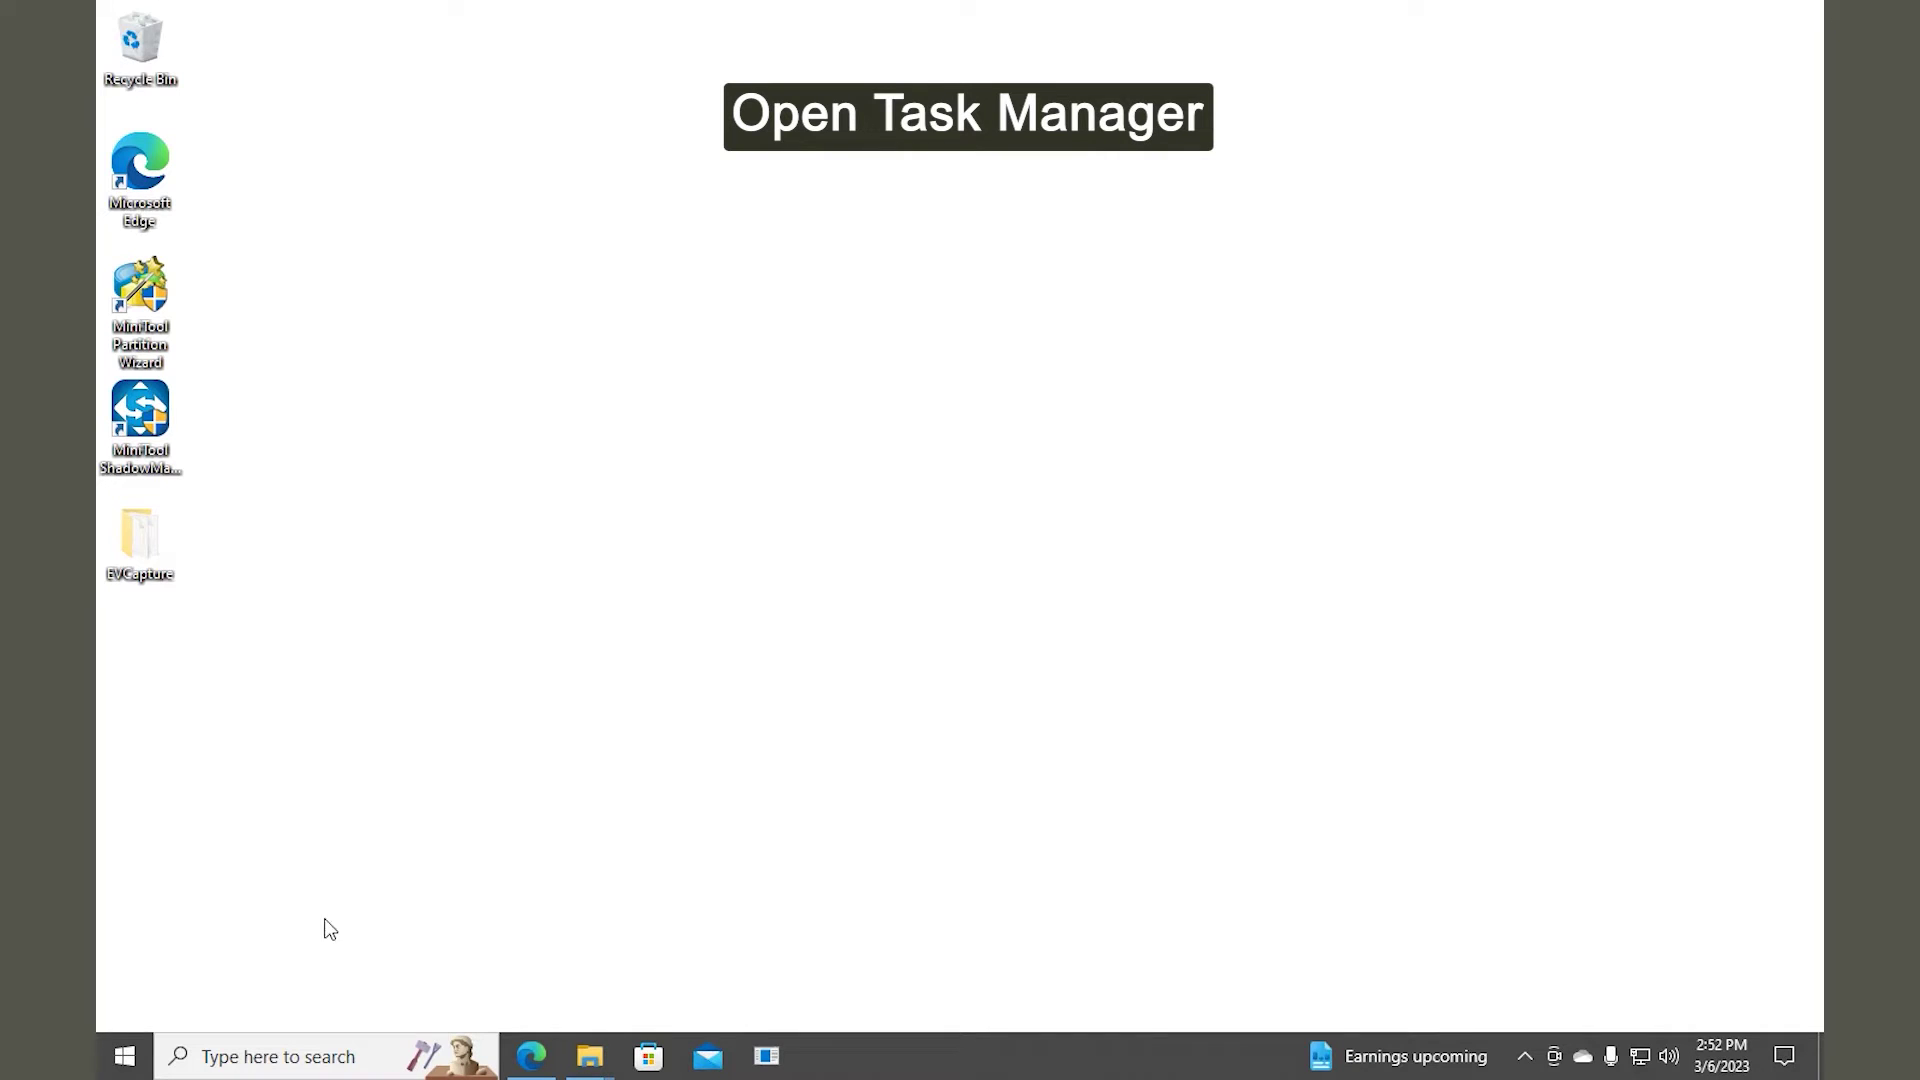
Step: Open Task Manager from the Start context menu and end the Microsoft Edge task
right_click(113, 1070)
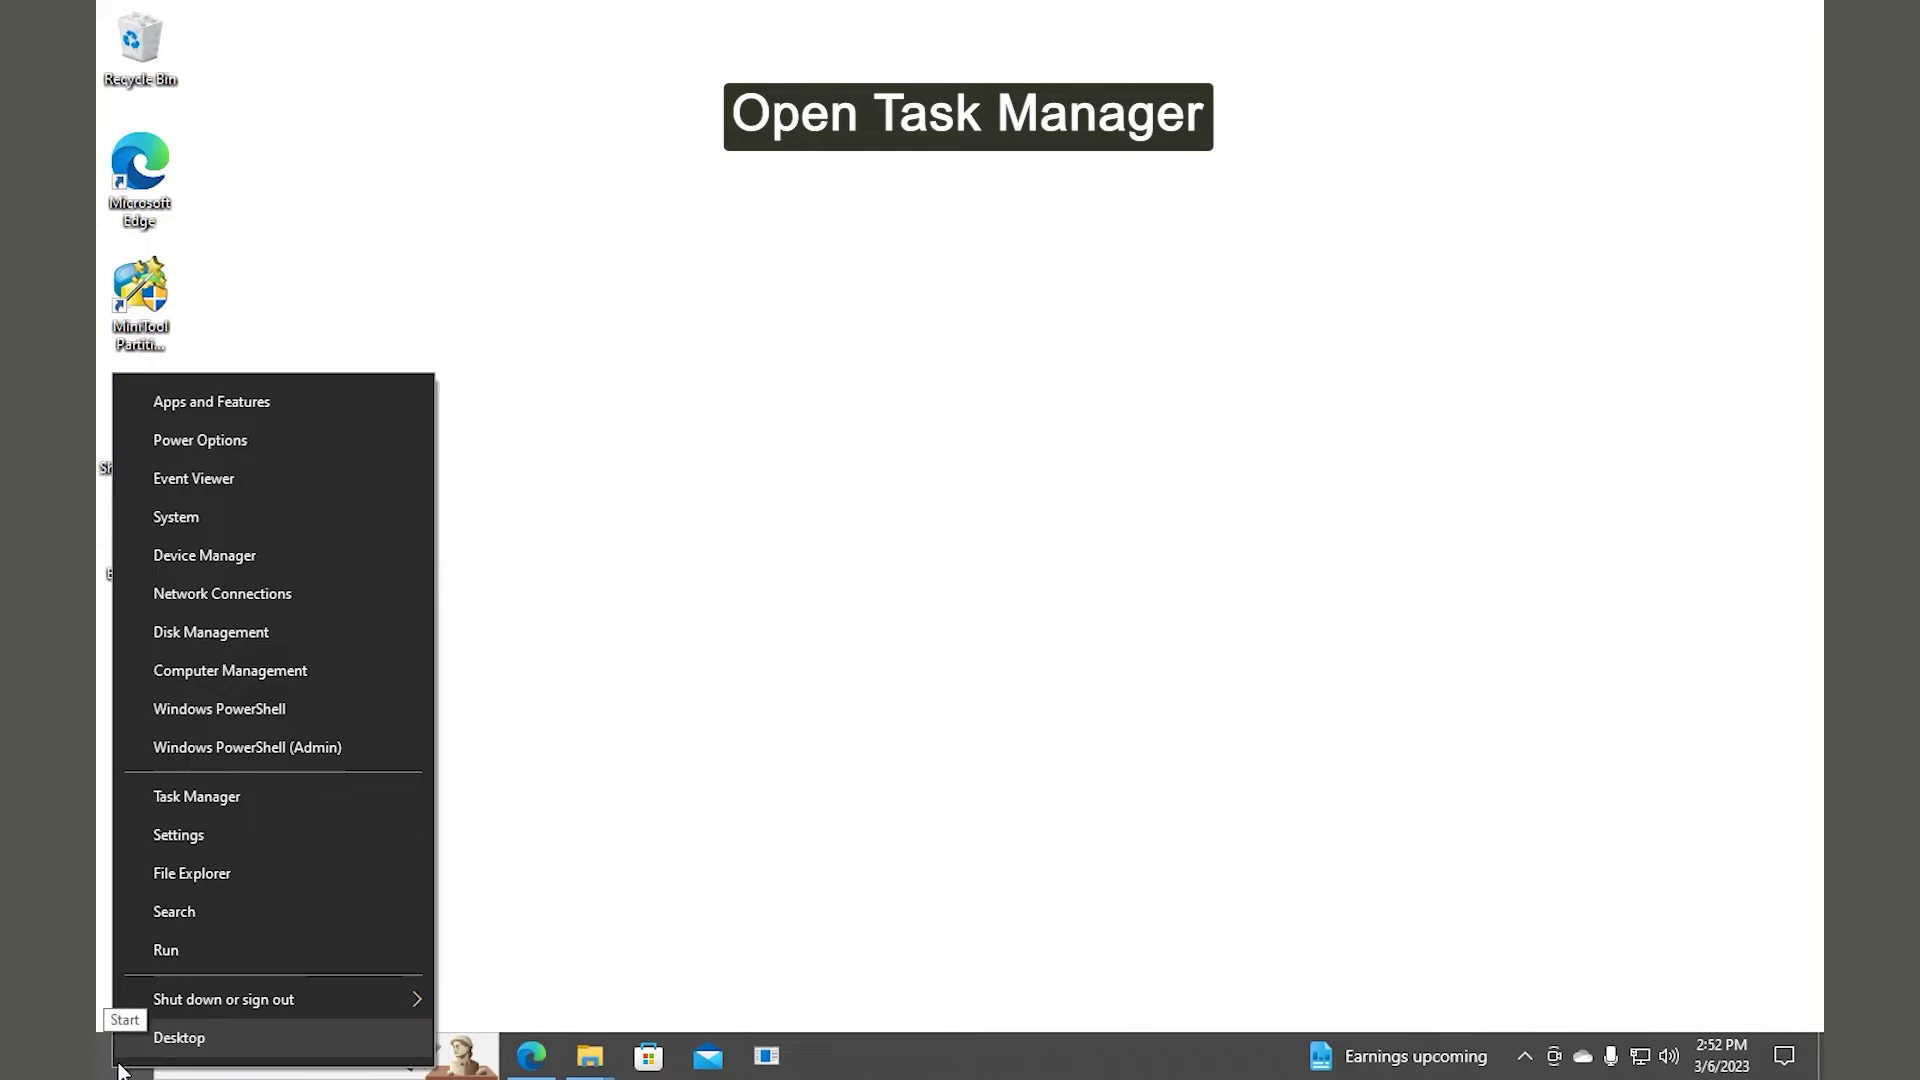
click(335, 812)
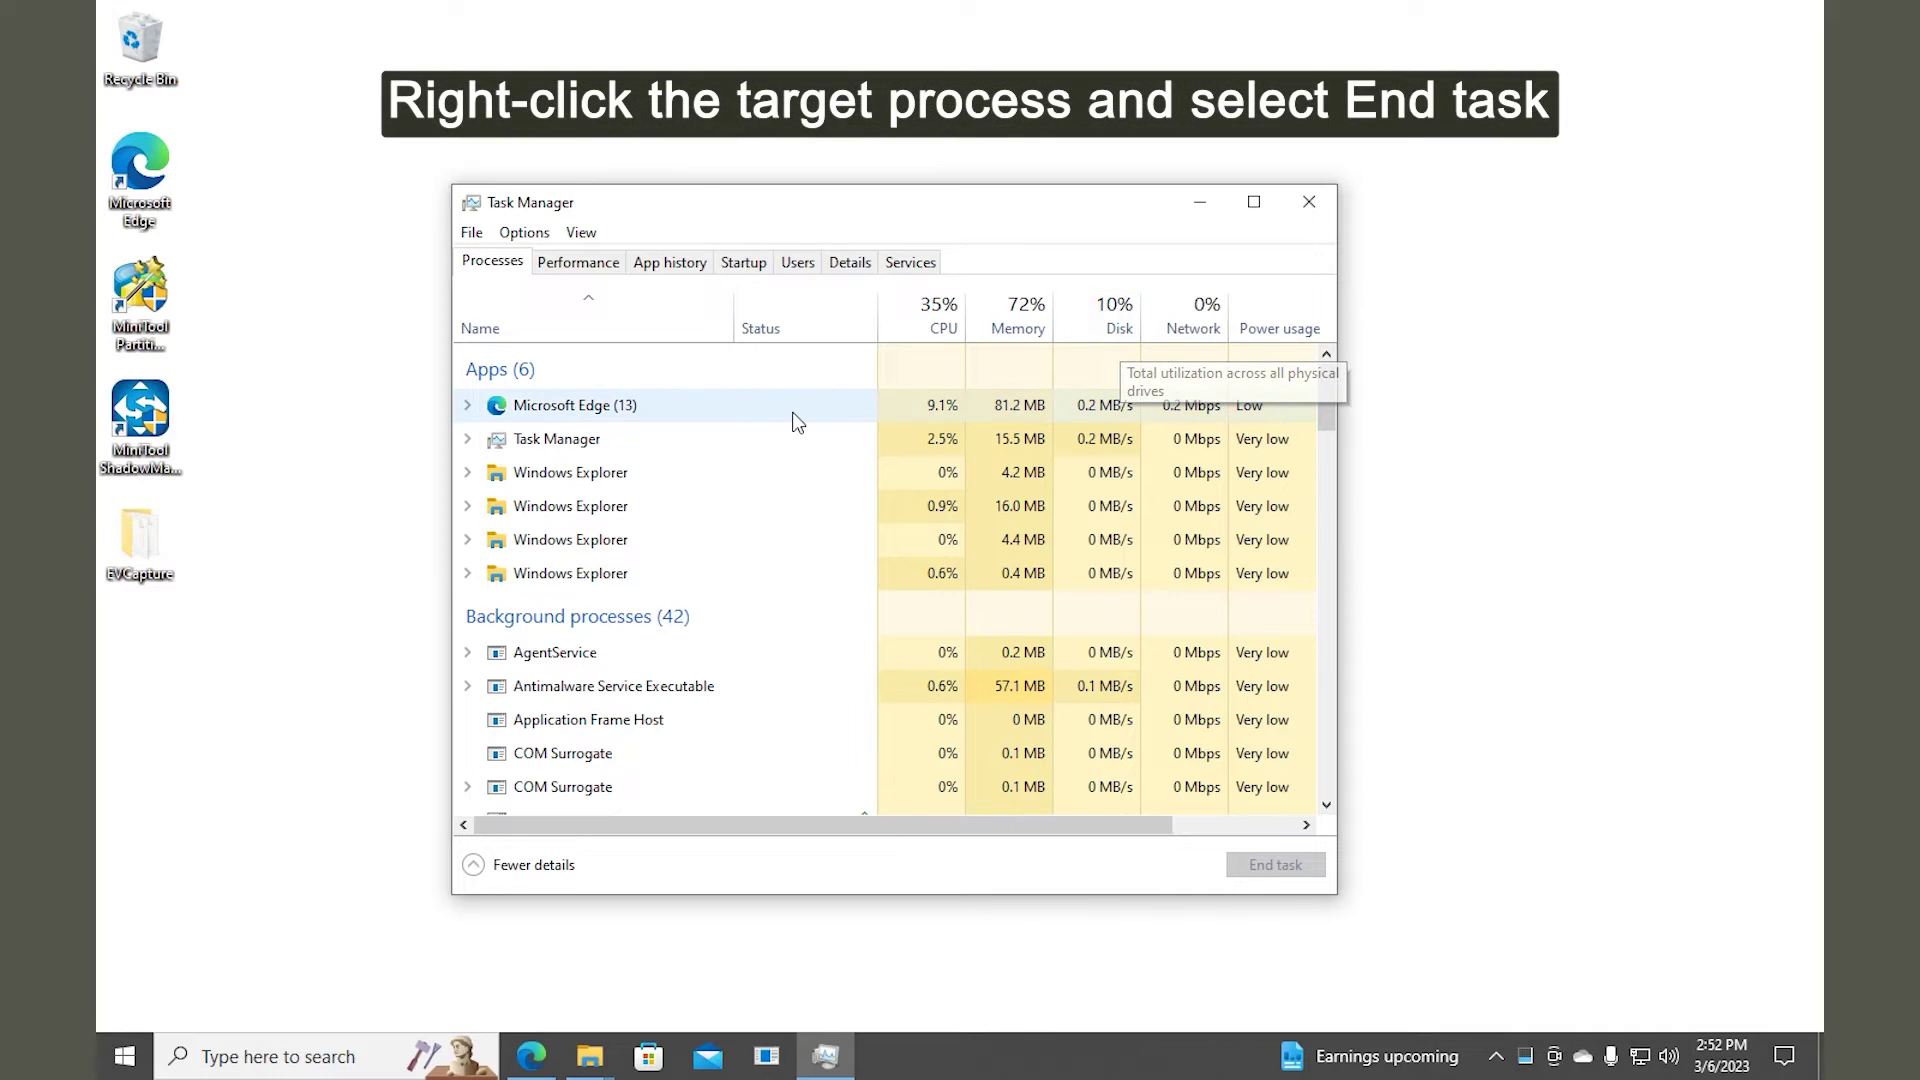
right_click(604, 407)
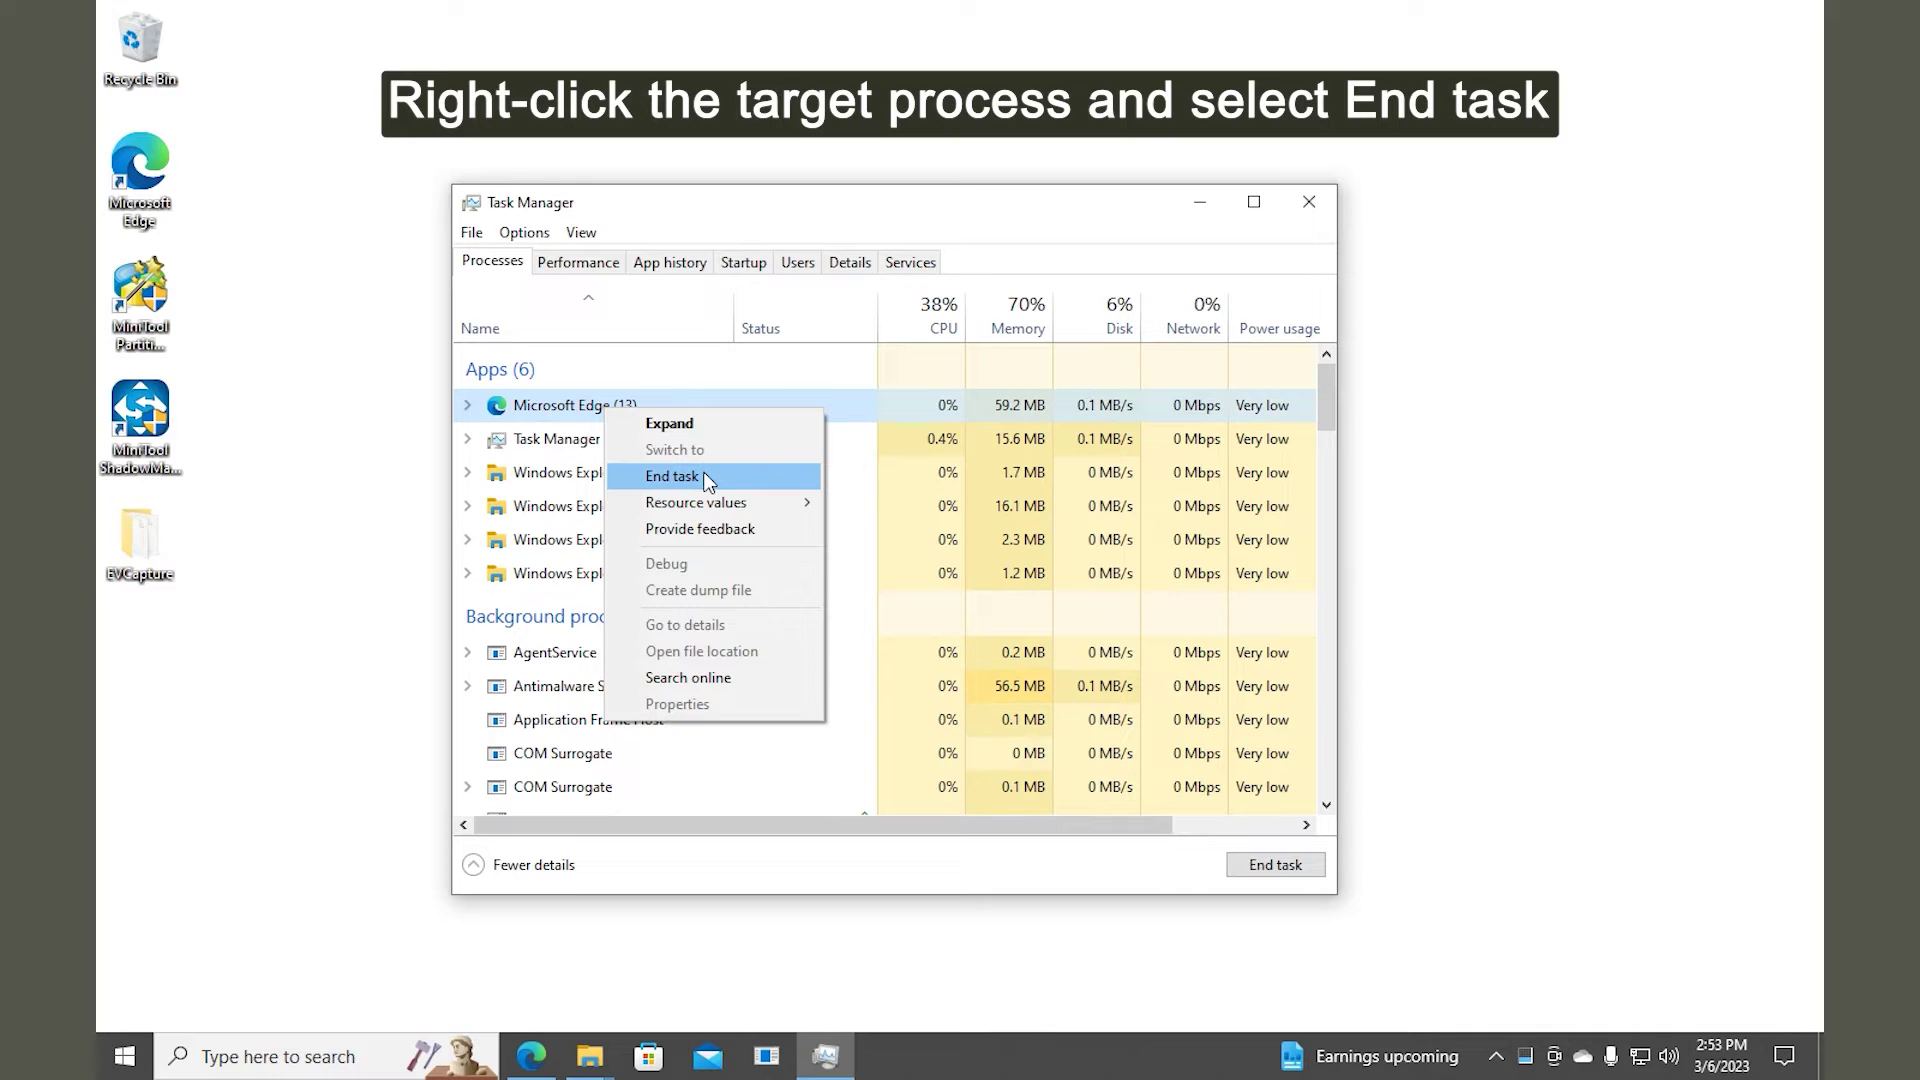
click(708, 481)
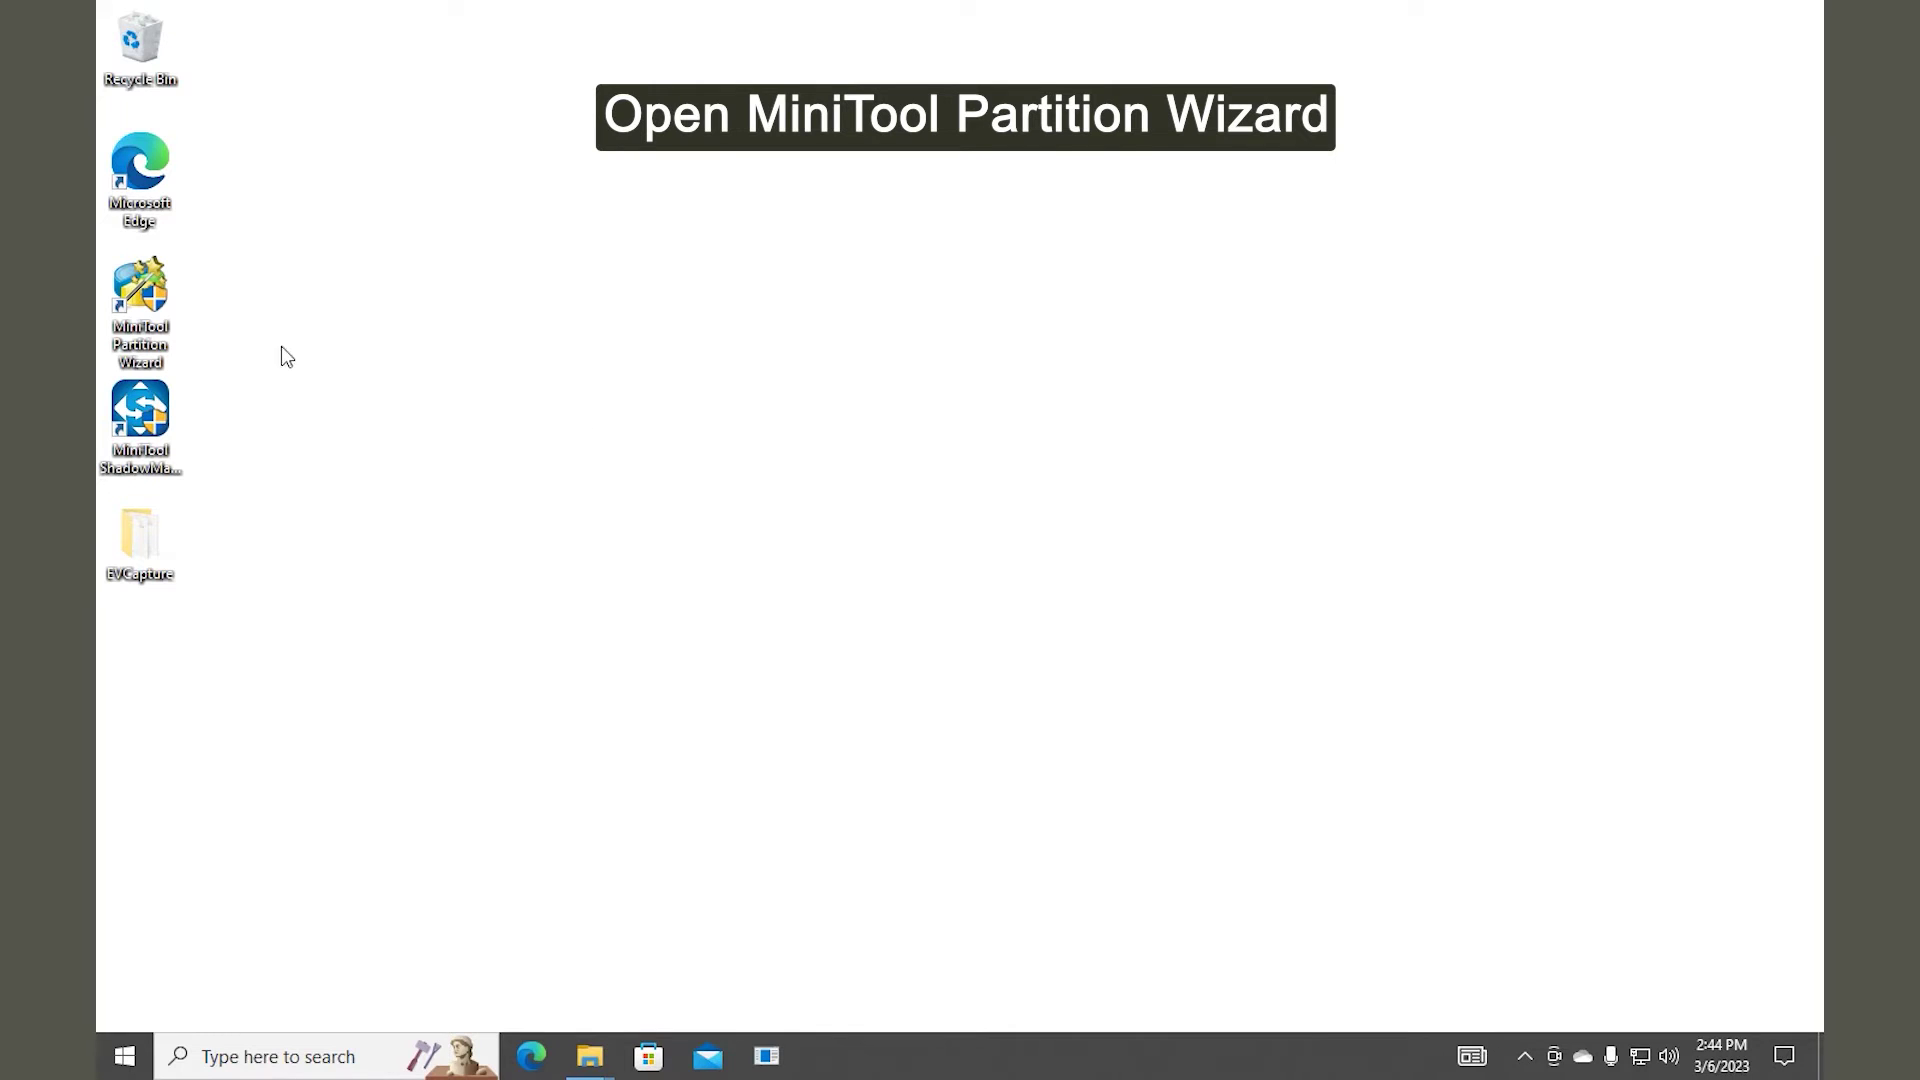
Step: Scan drive C: with MiniTool Partition Wizard's Space Analyzer and bring up actions for ProgramData
double_click(156, 309)
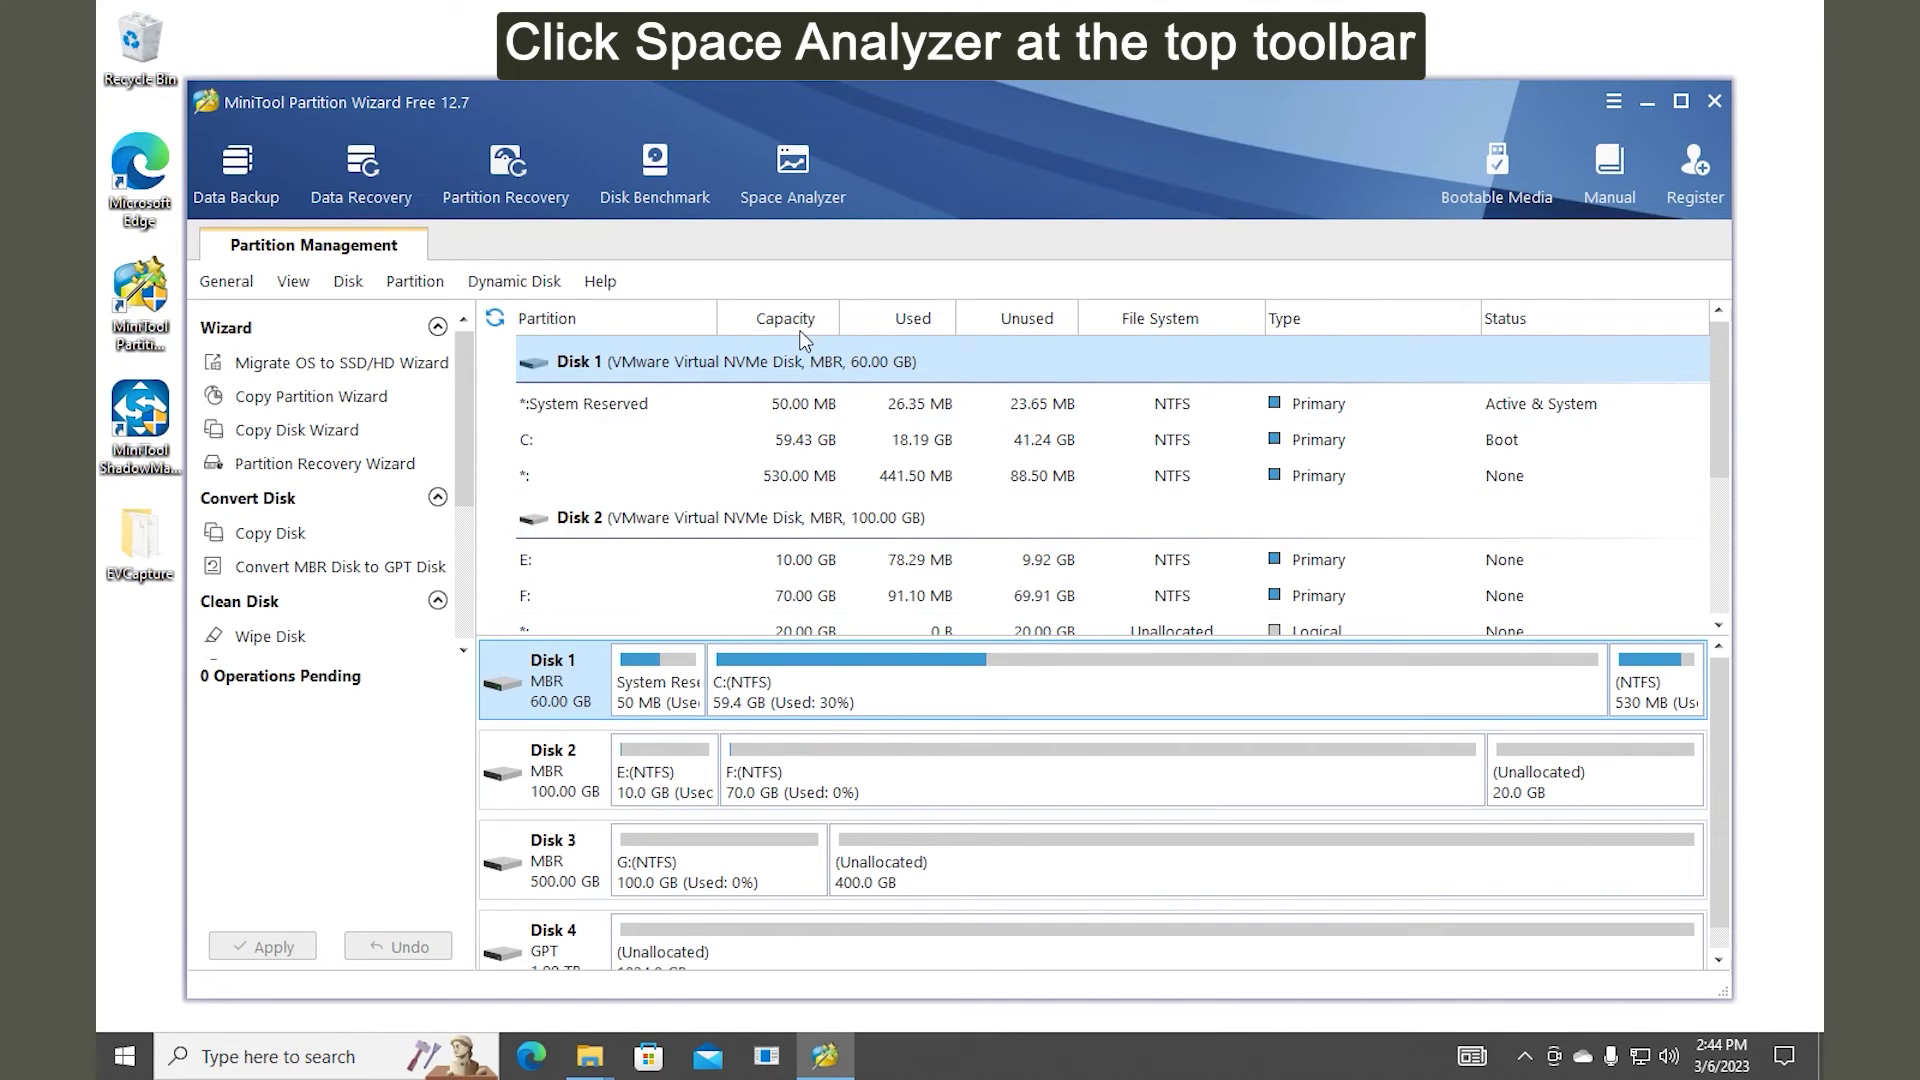
click(788, 200)
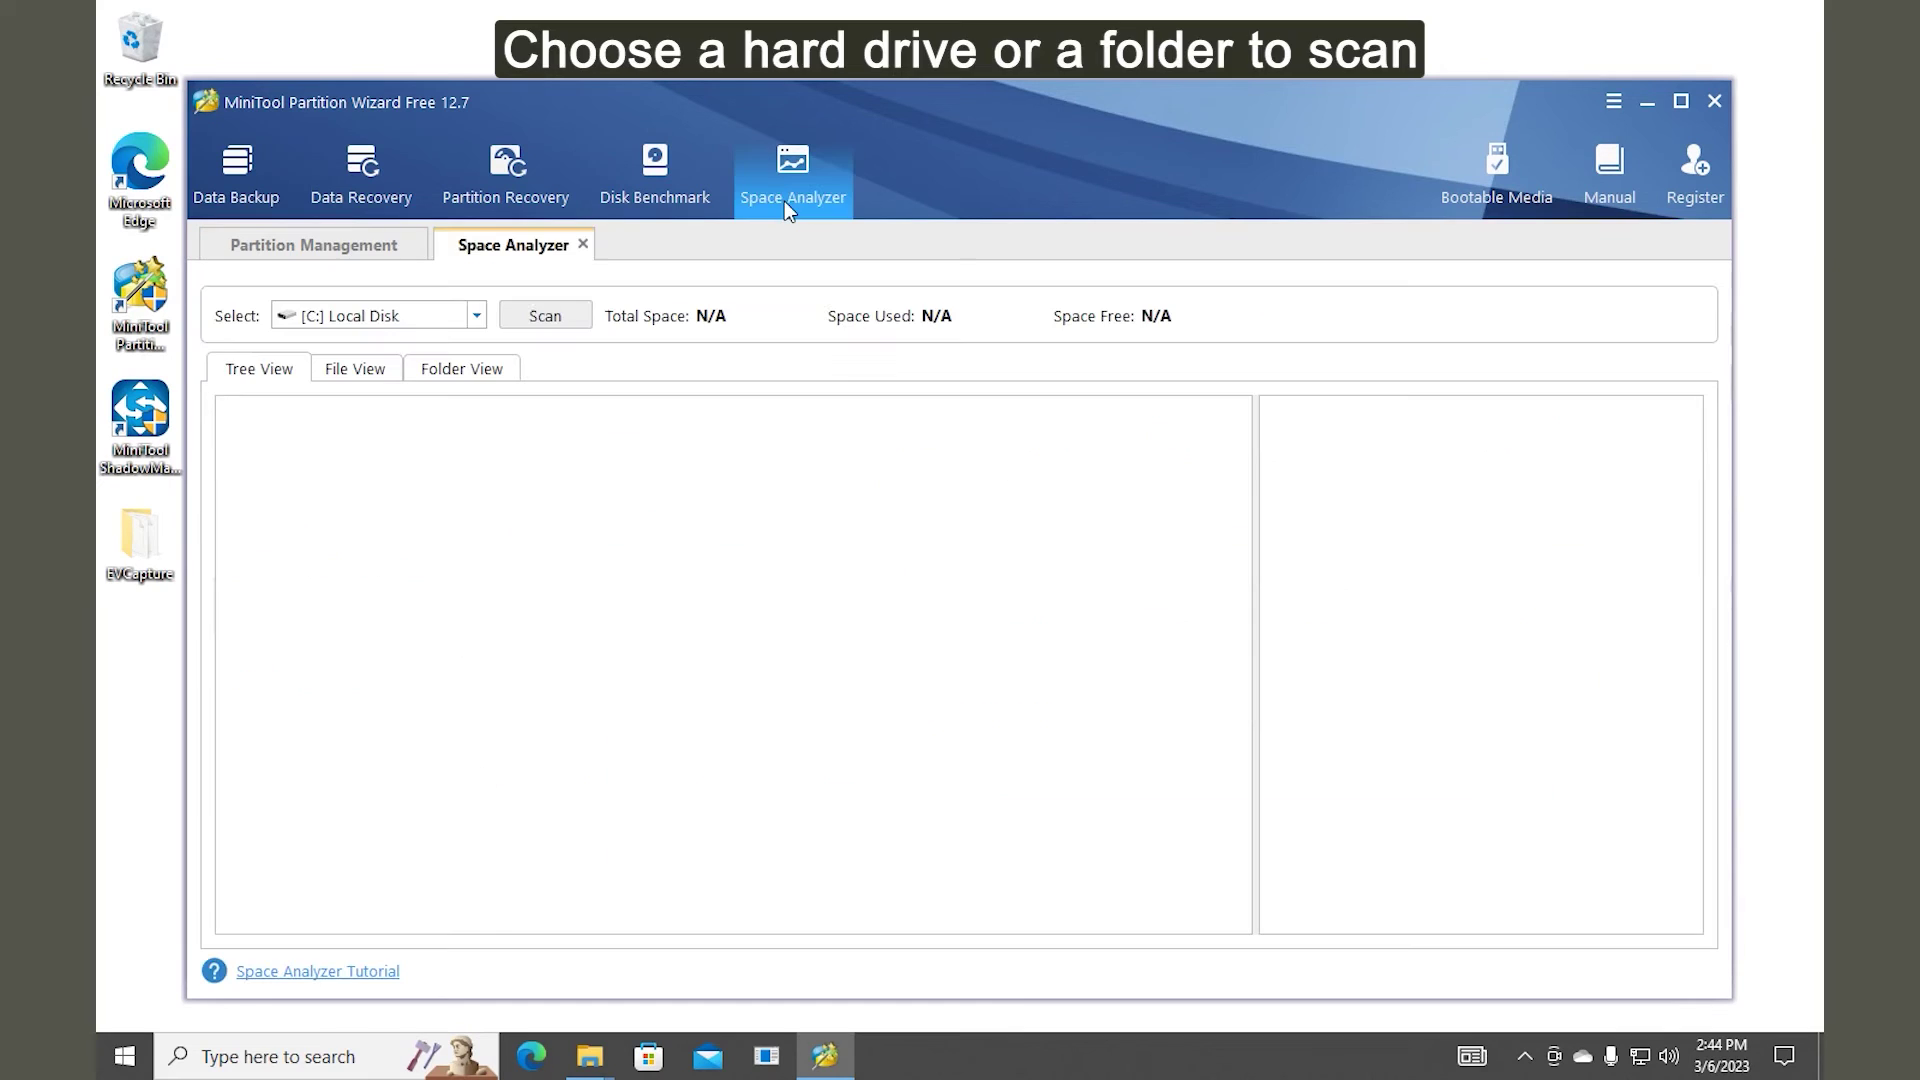
click(478, 316)
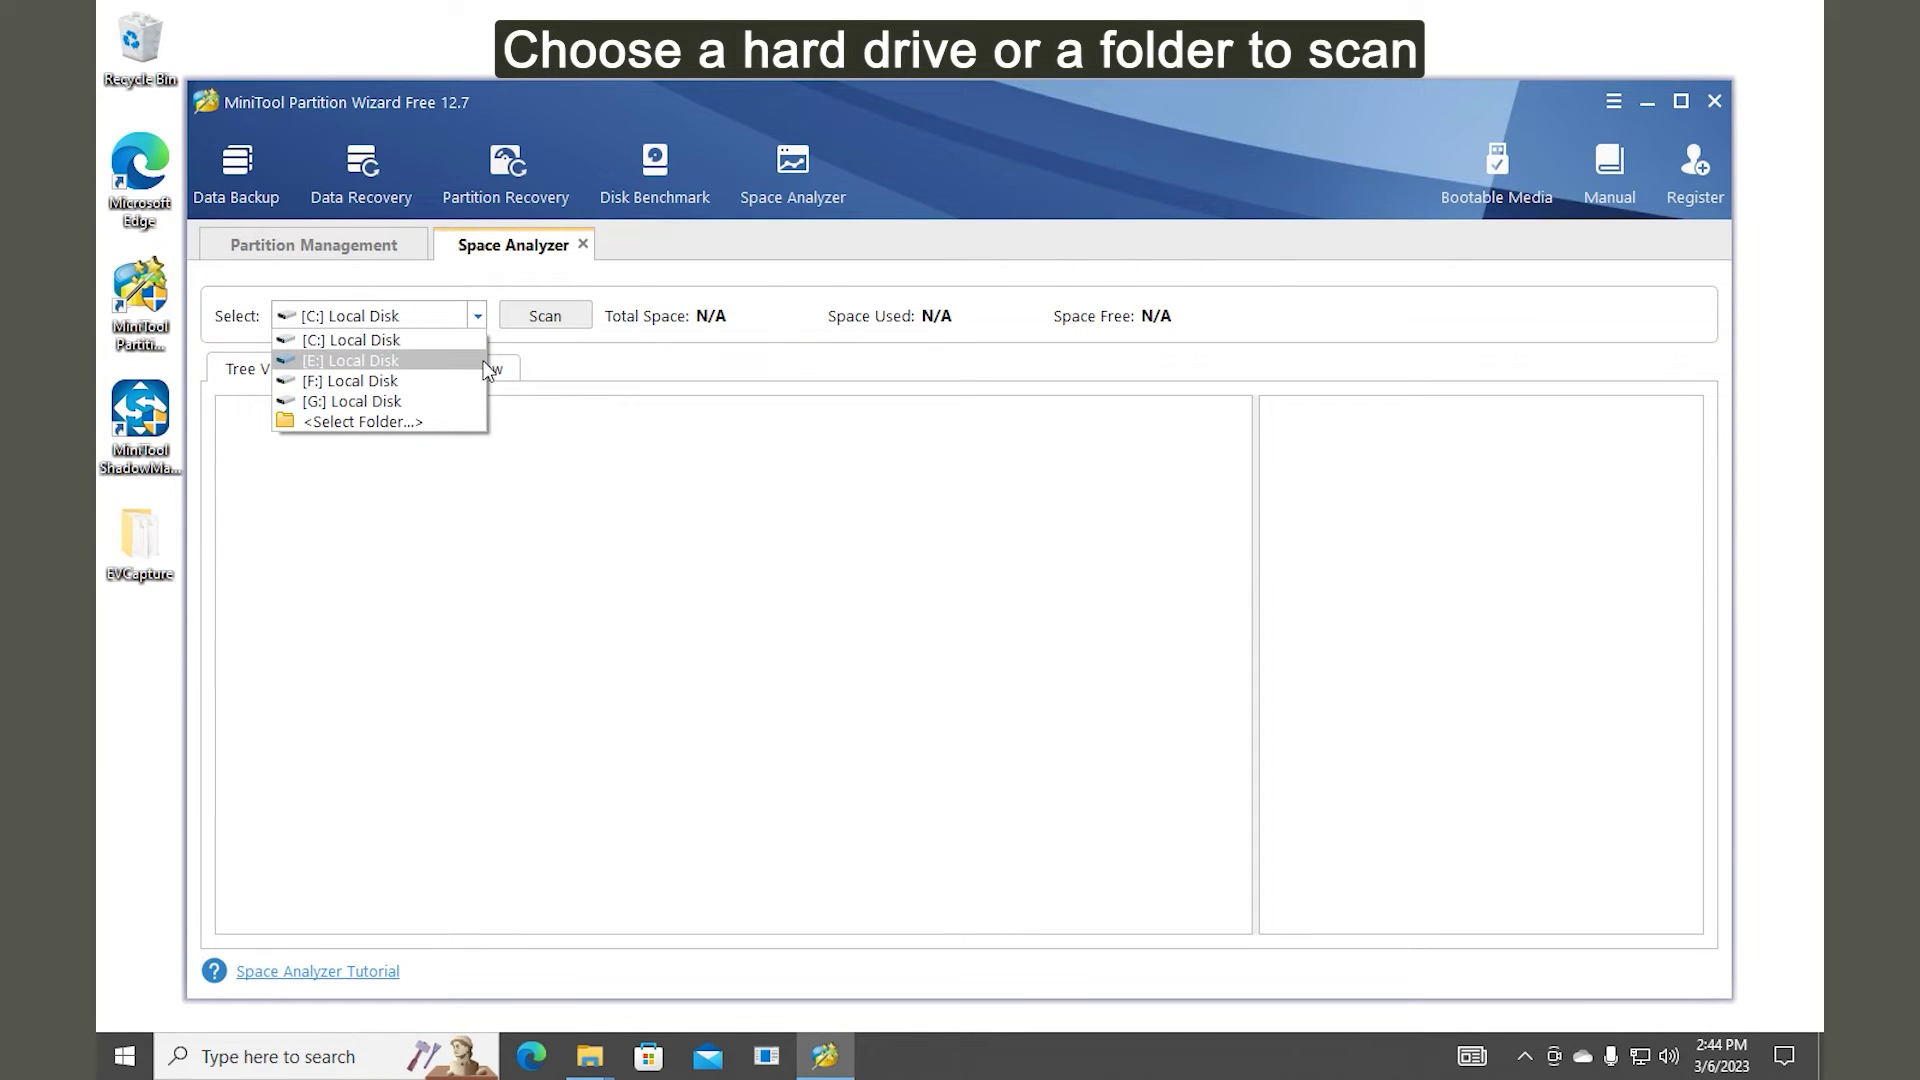
click(483, 318)
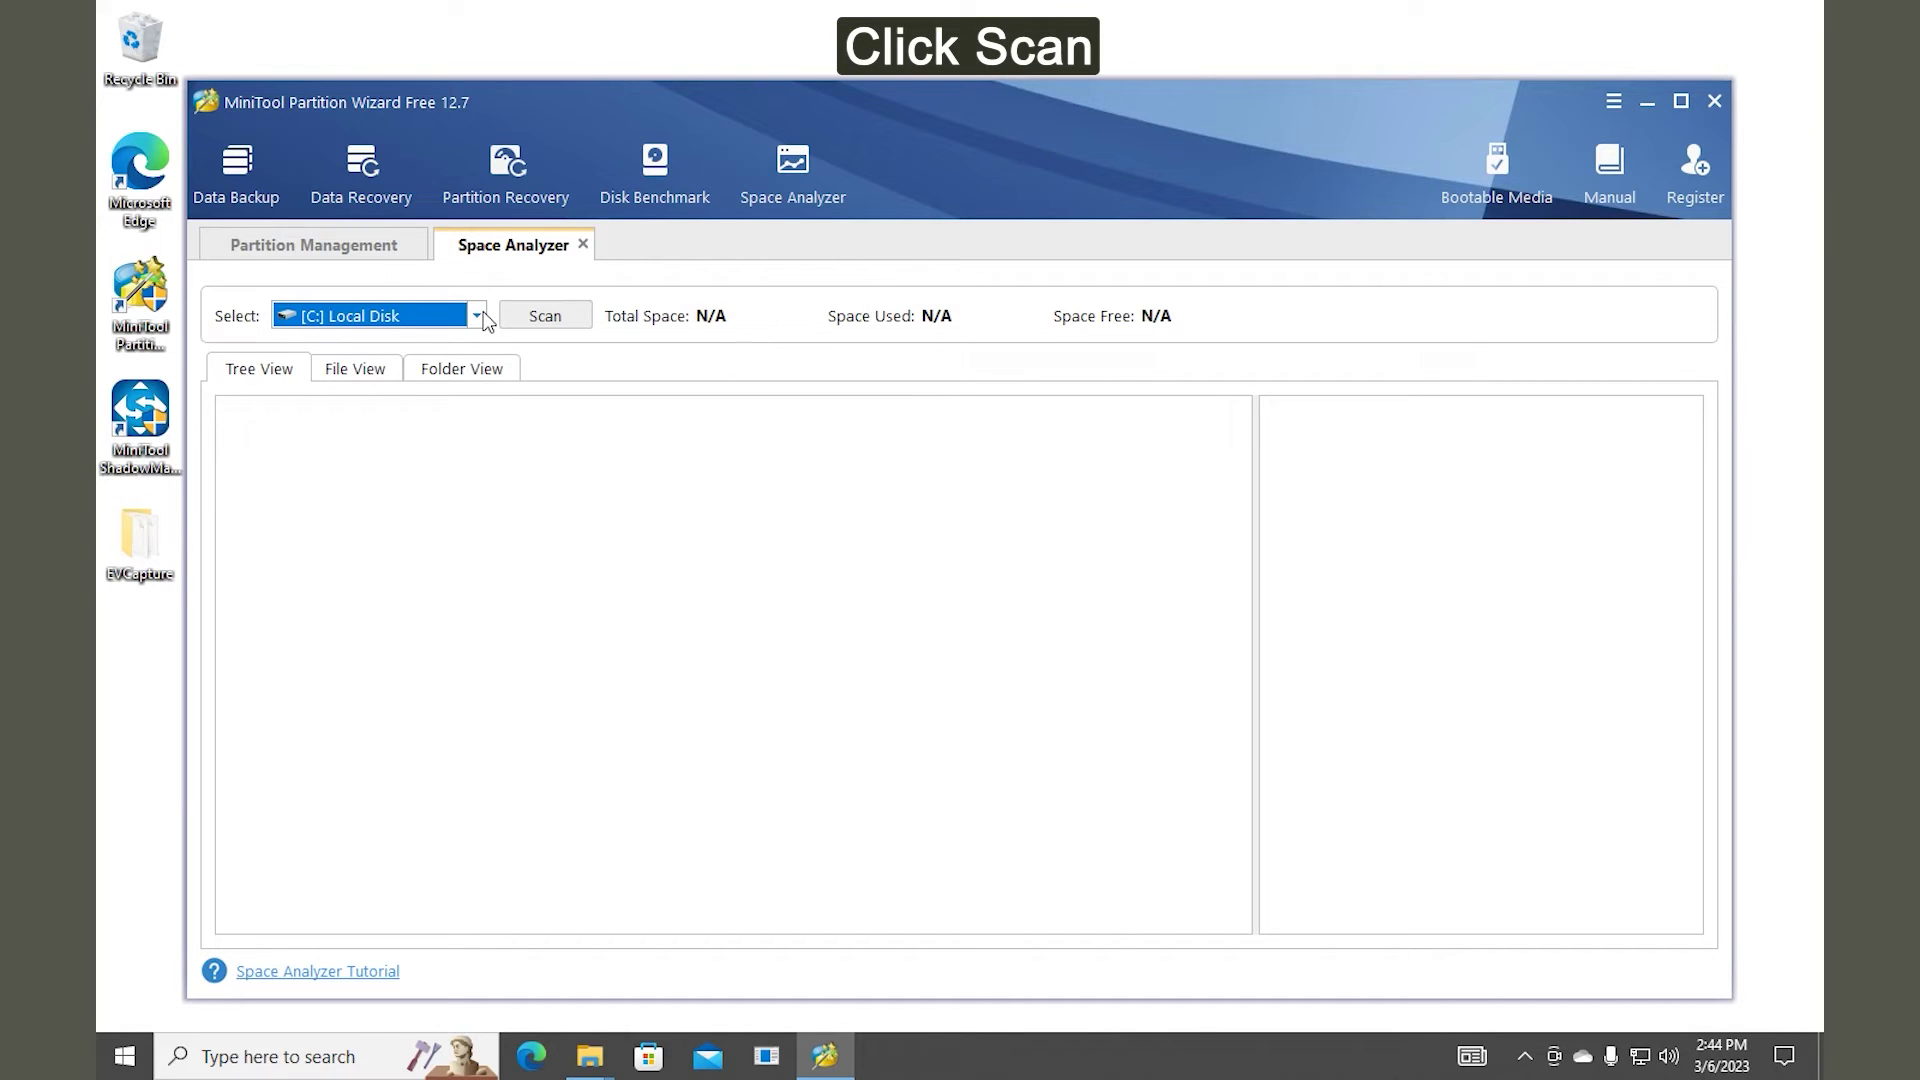
click(575, 319)
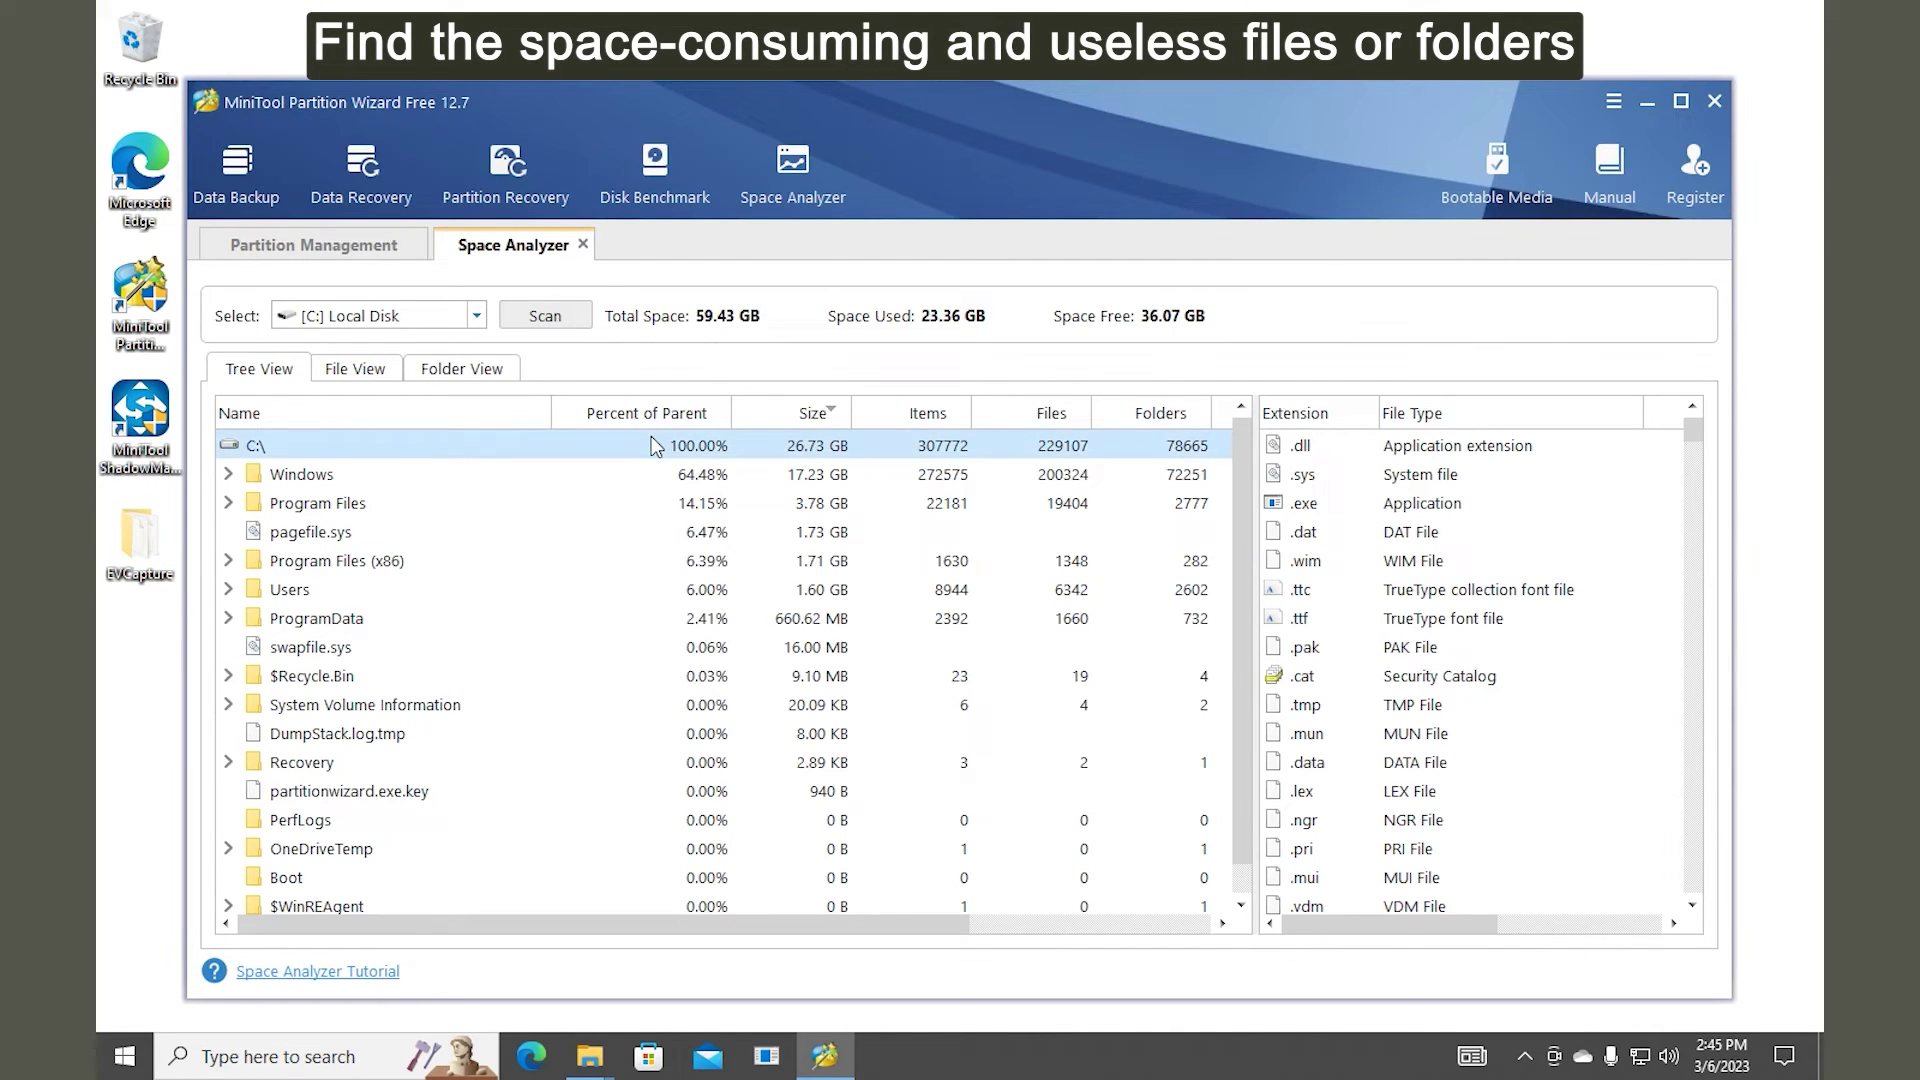
scroll(712, 474, down, 1)
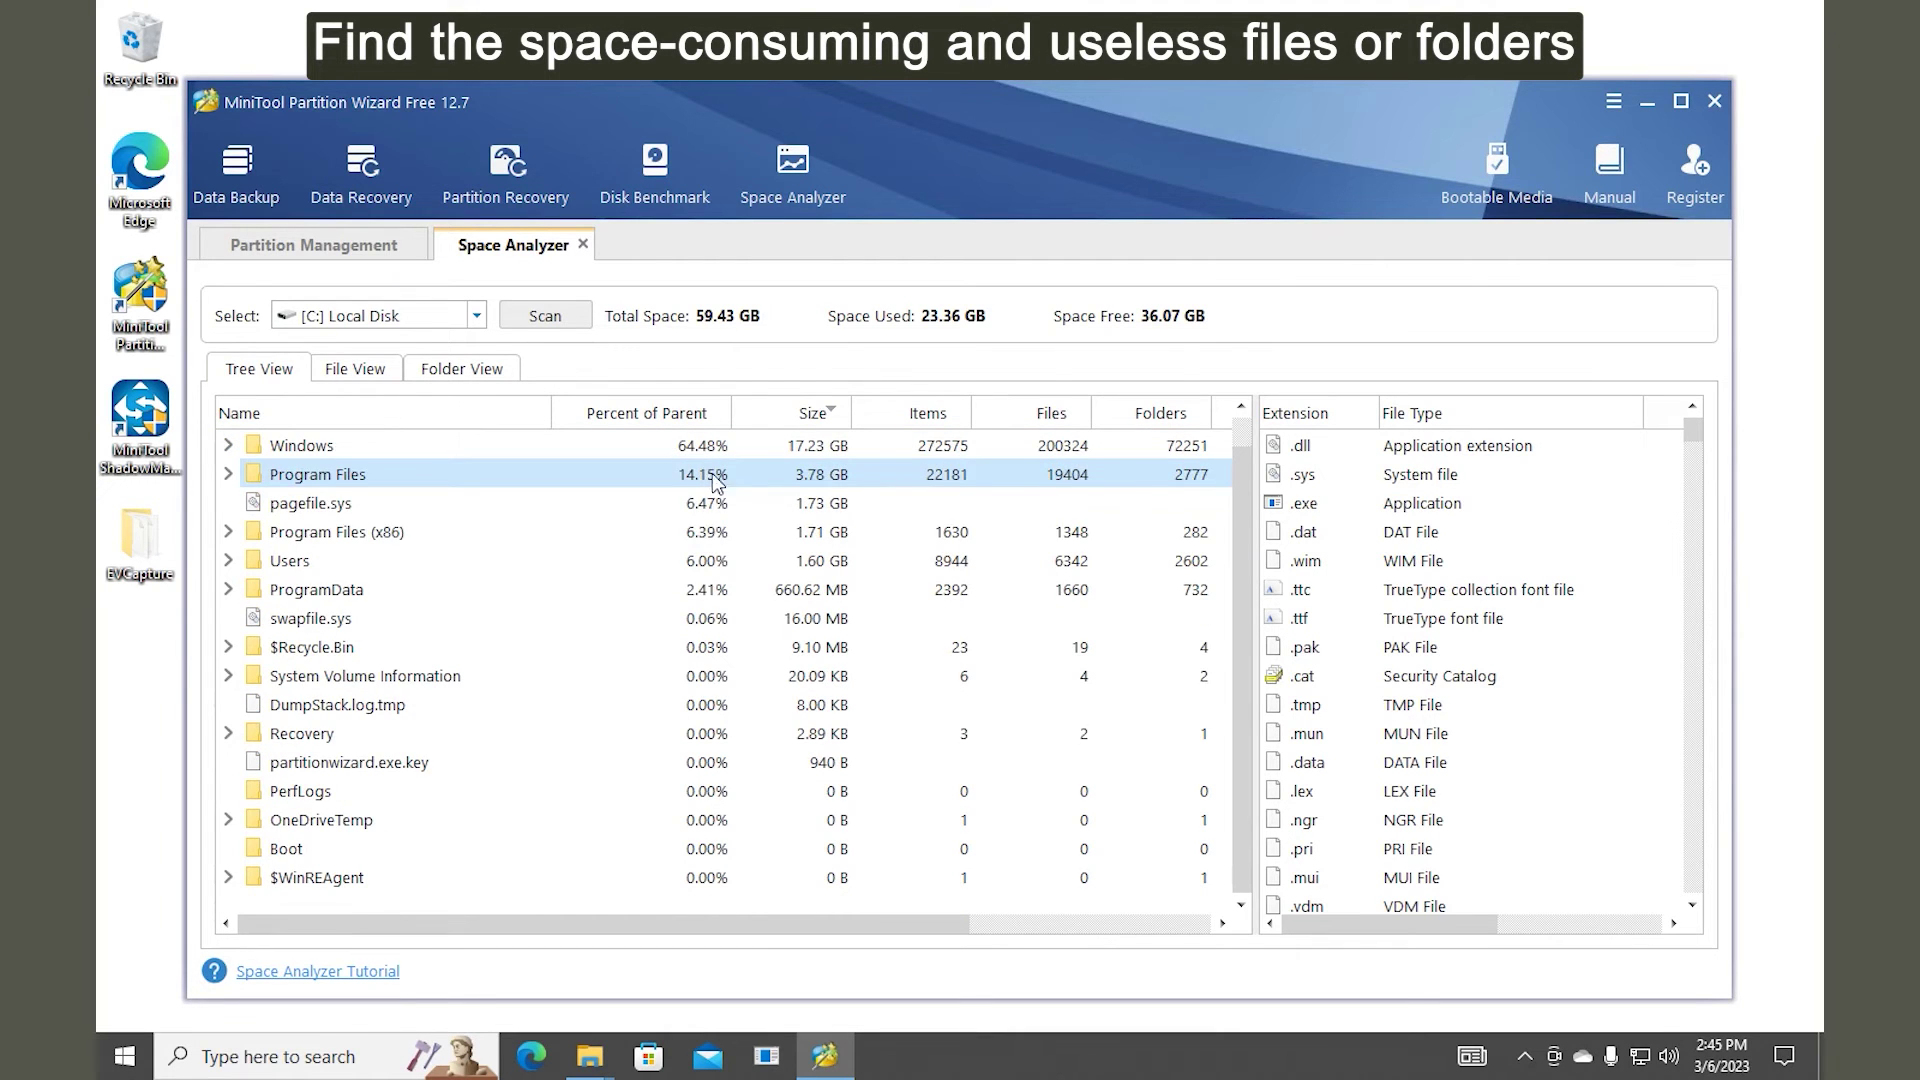
right_click(796, 590)
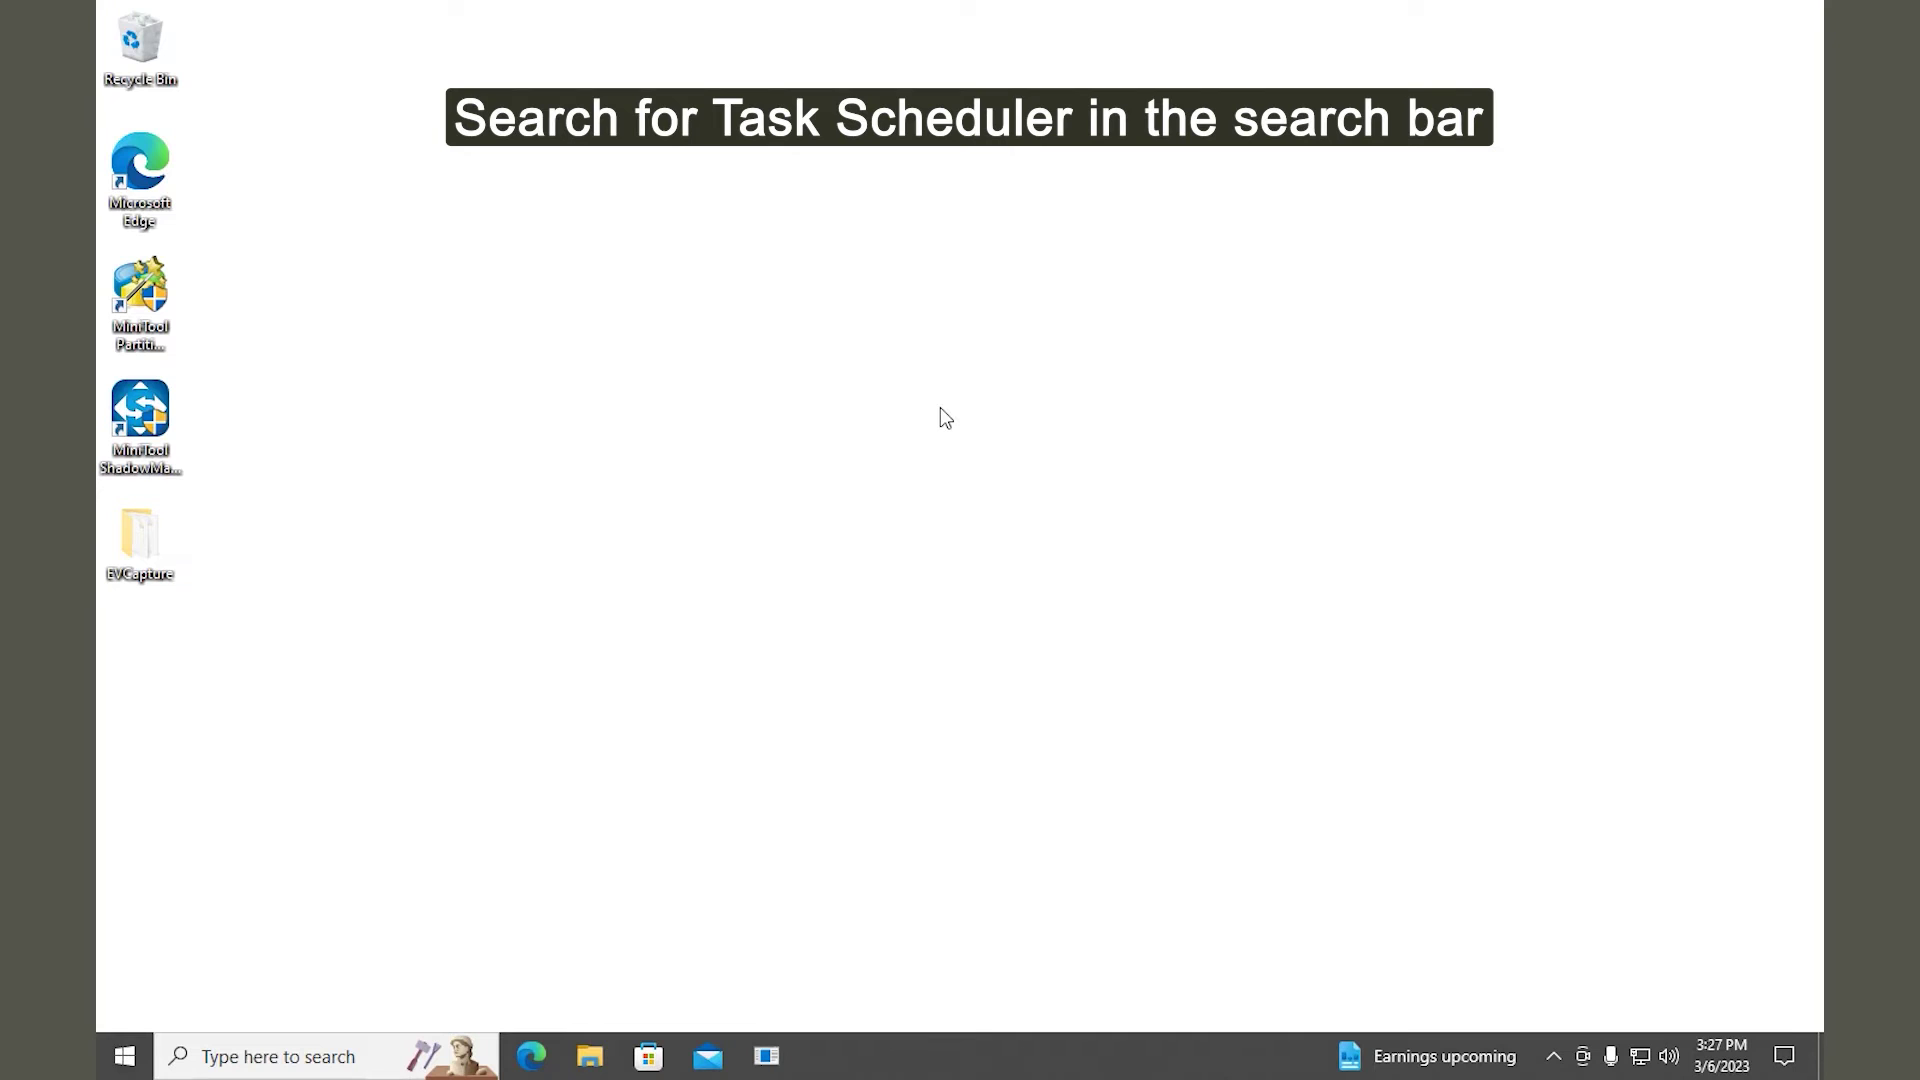
Step: Search Windows for 'Task Scheduler' and launch it from the results
click(352, 1058)
text(T)
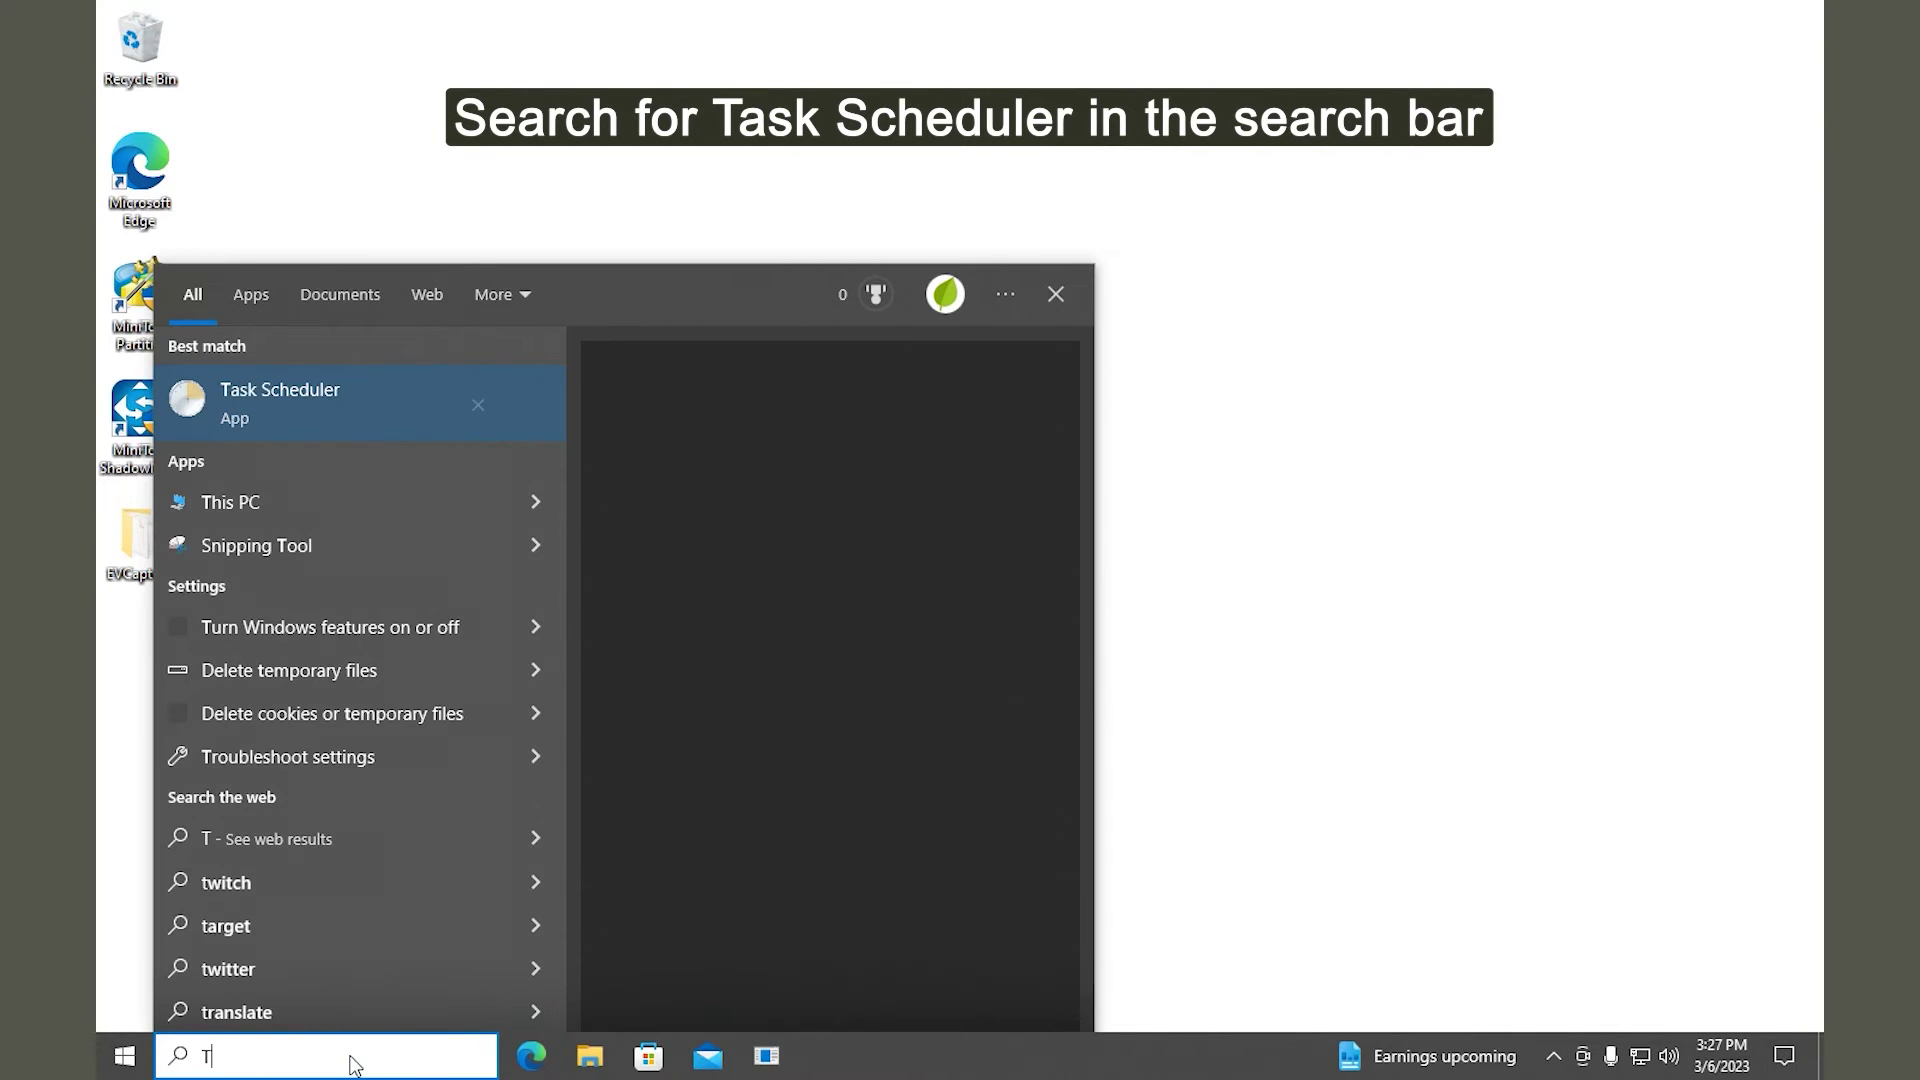
text(ask )
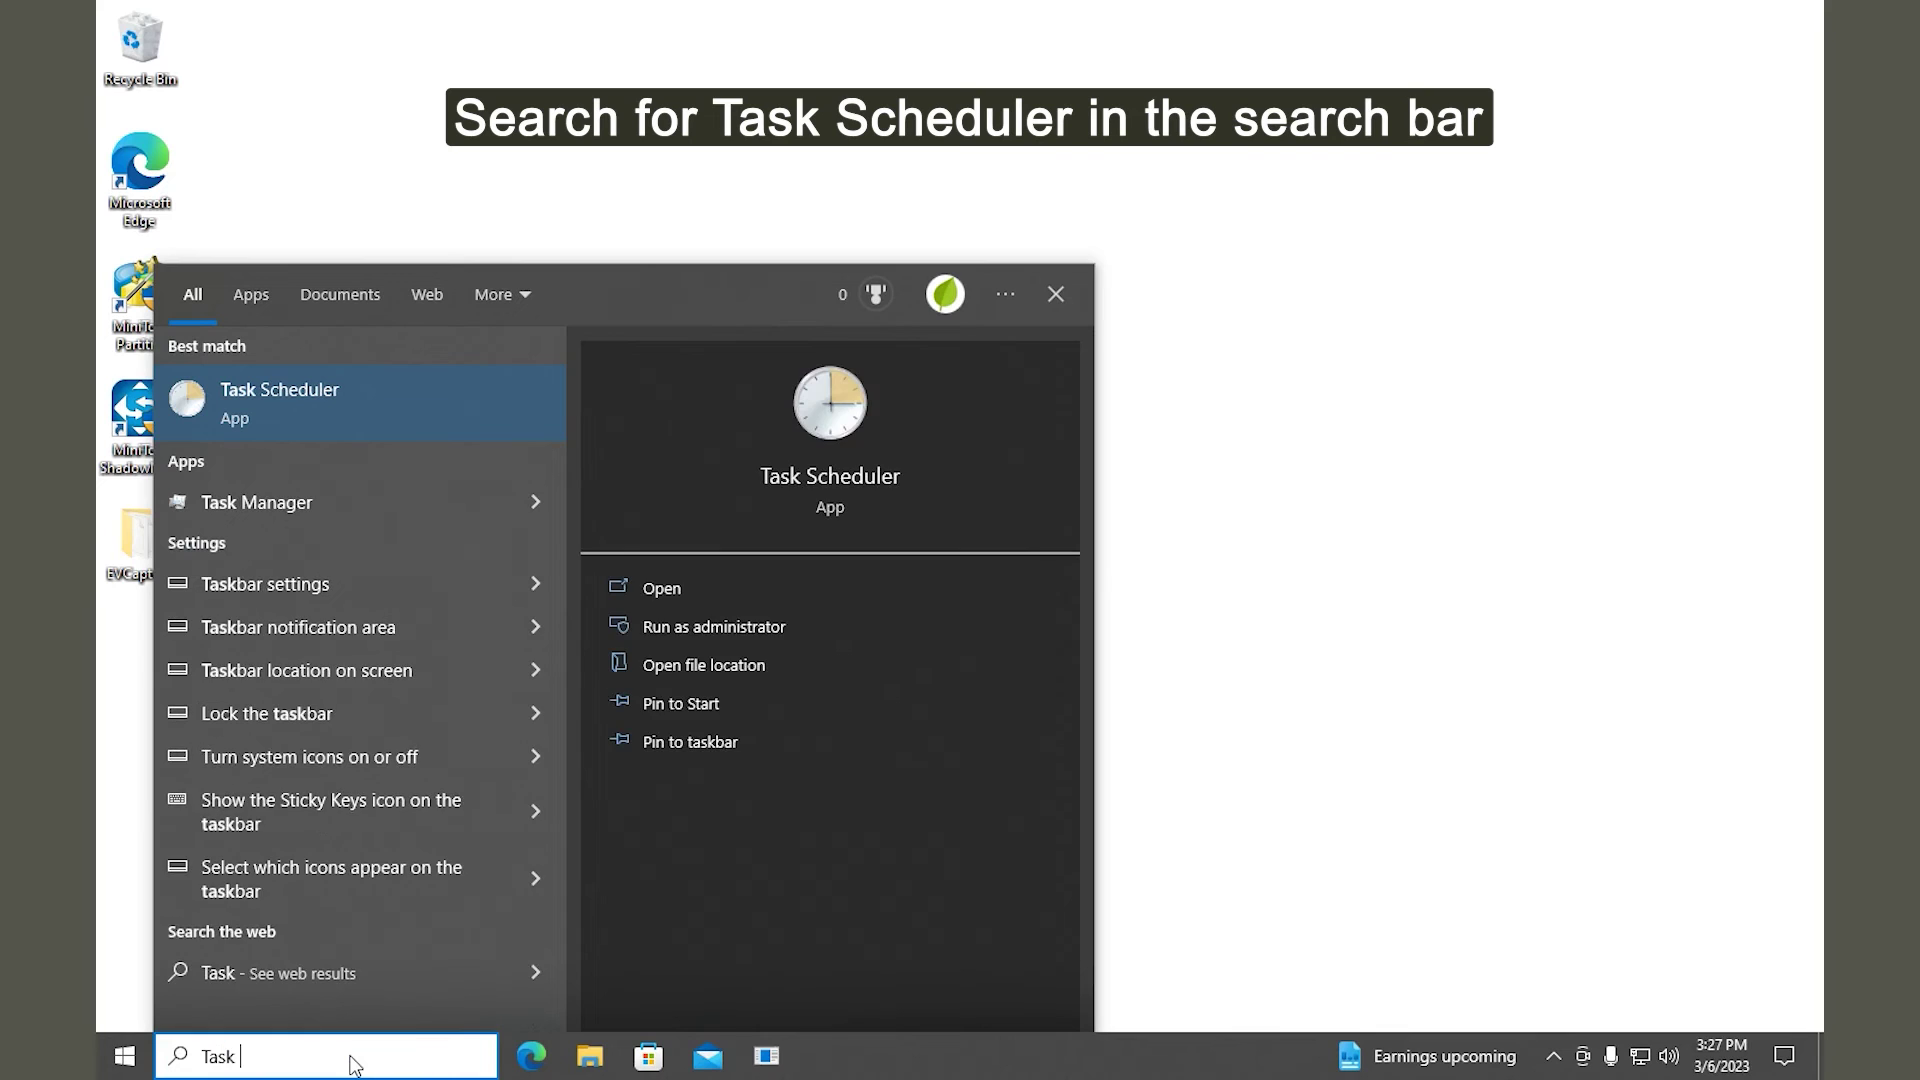
text(Scheduler)
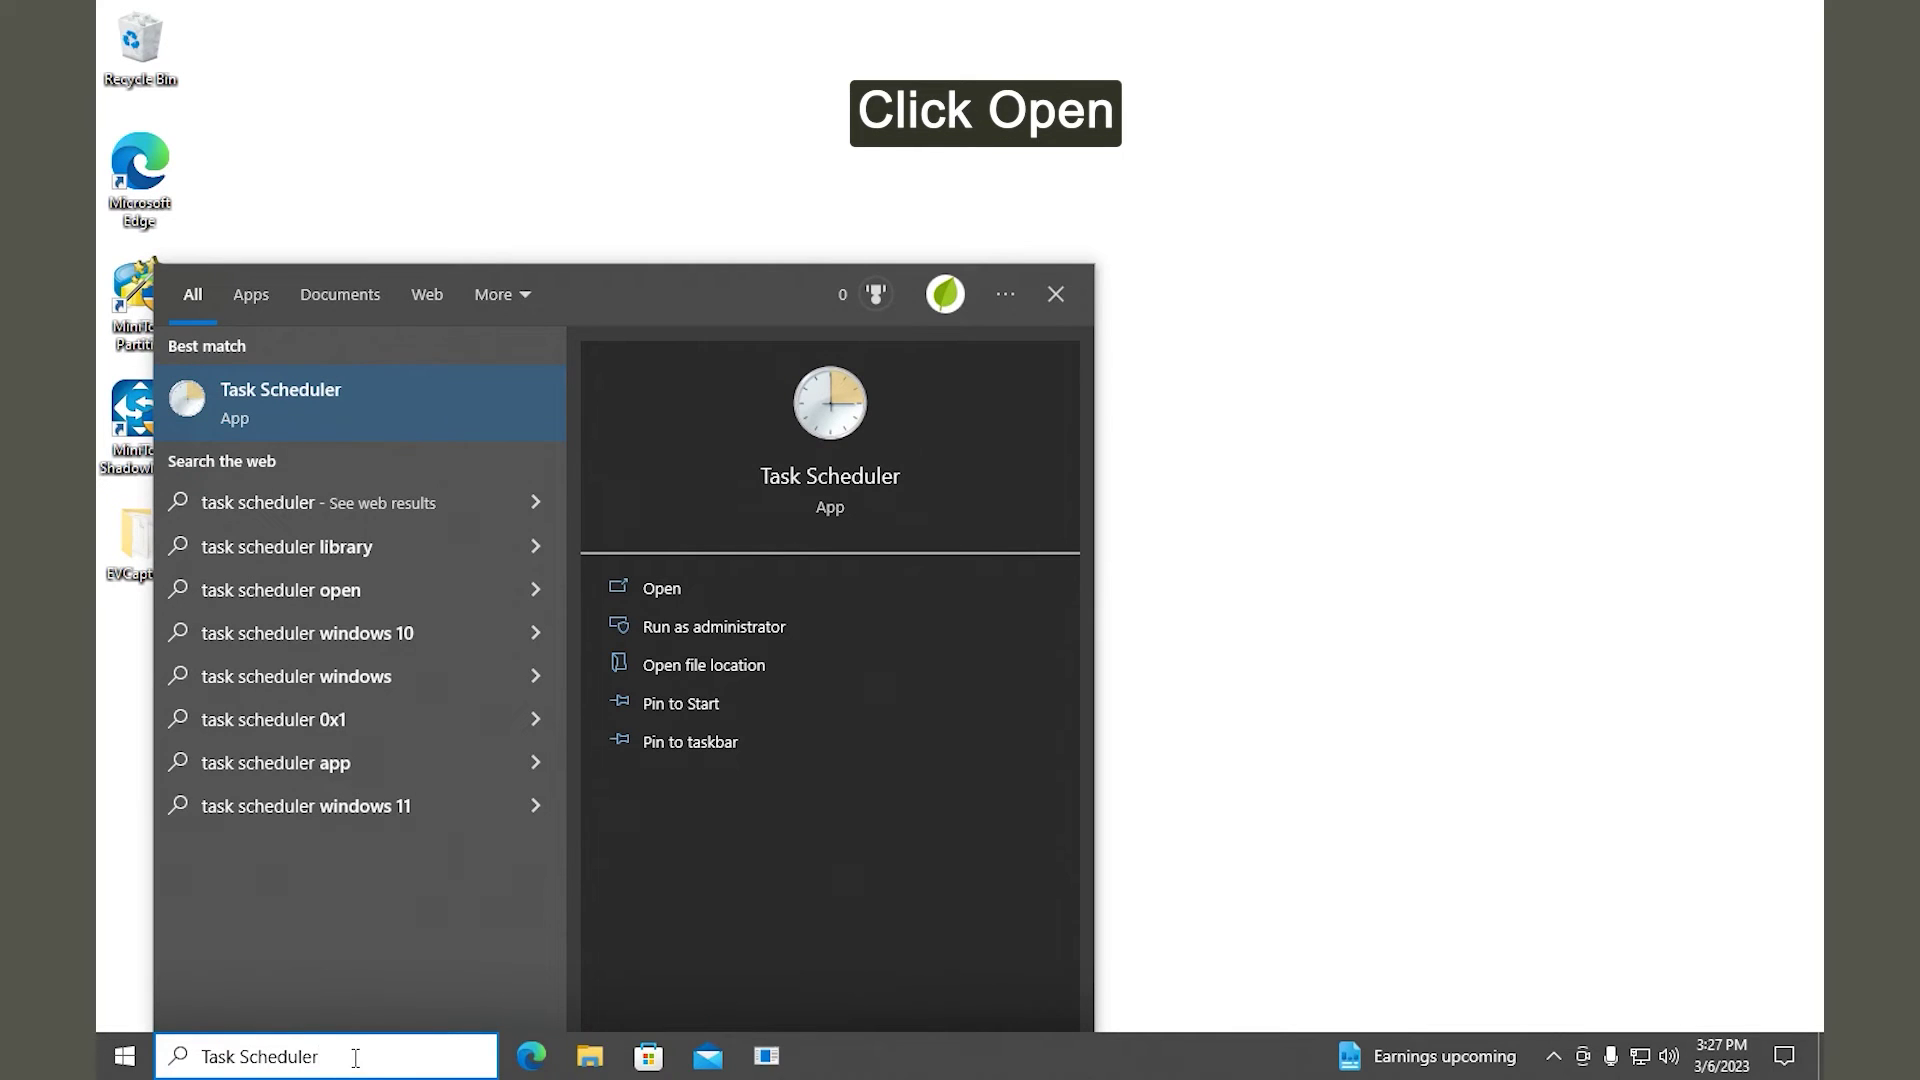
click(705, 595)
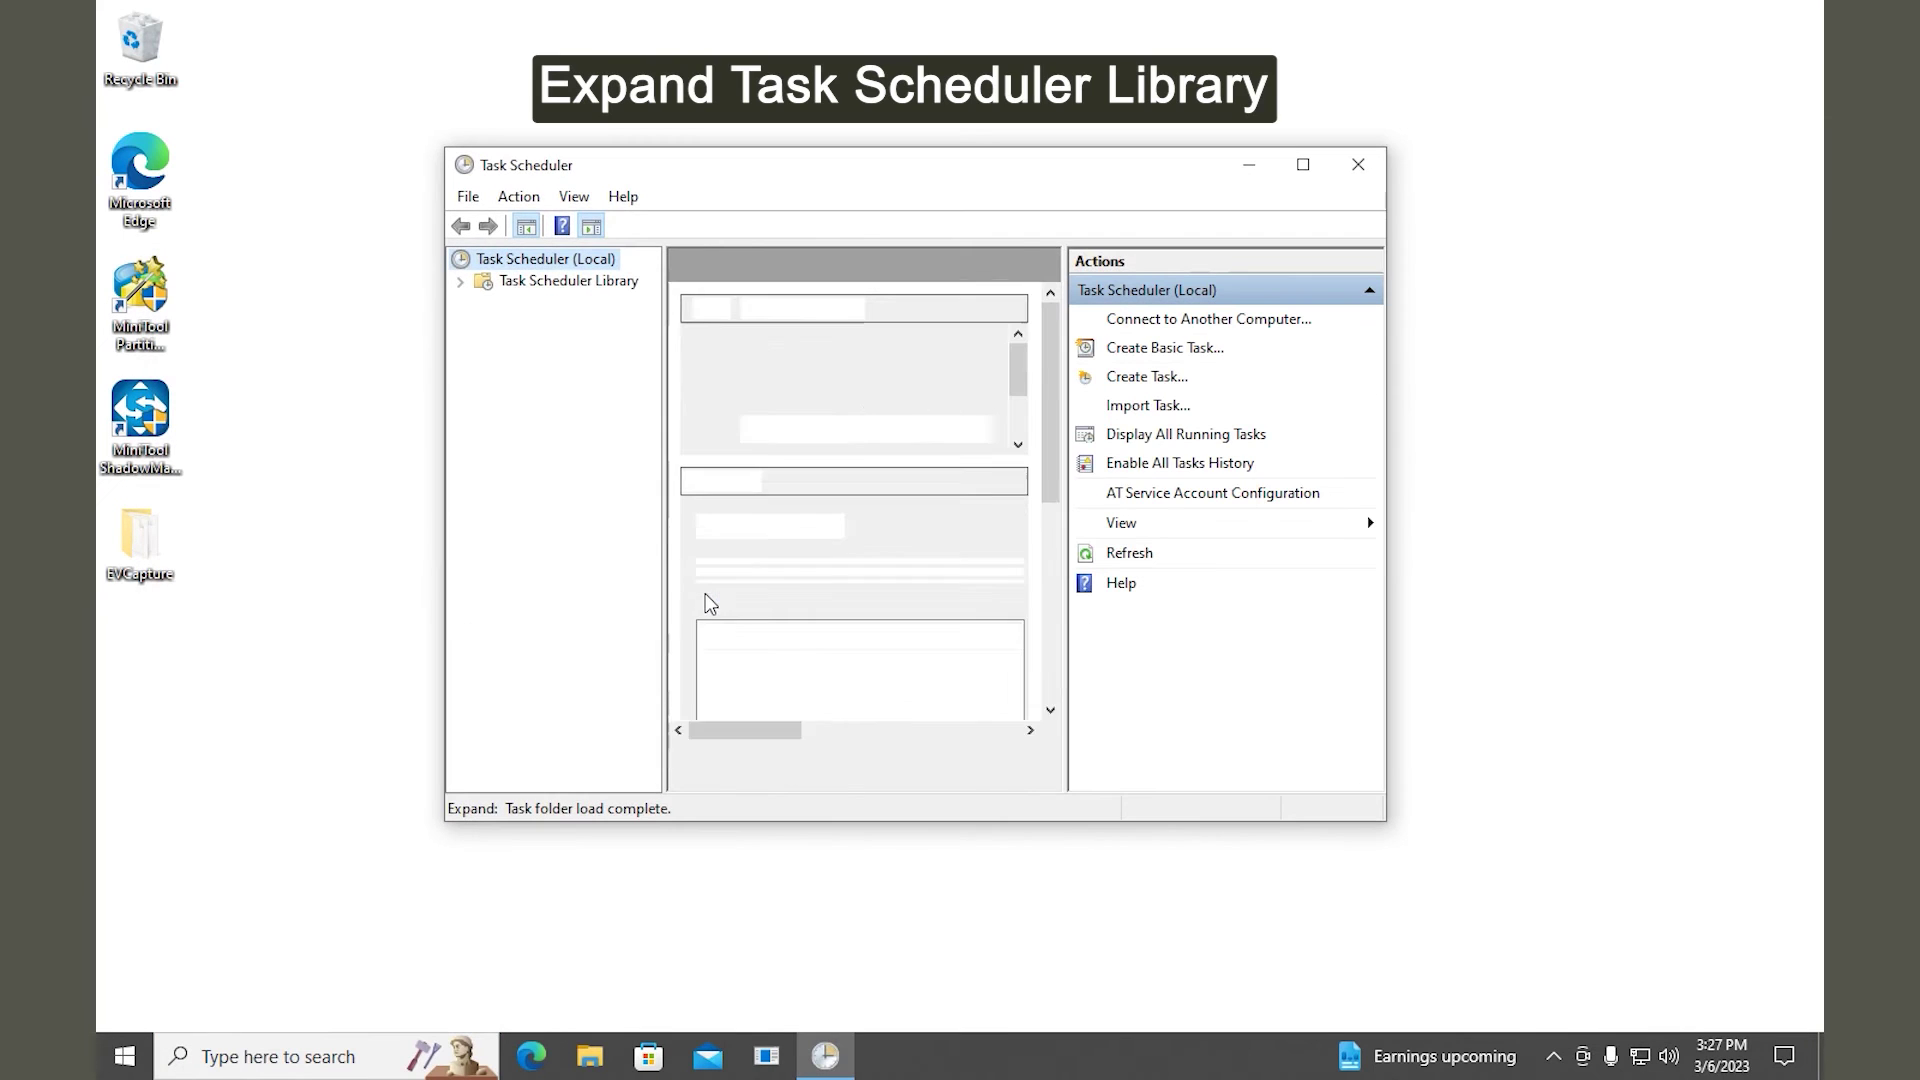
Step: Disable the ScheduledDefrag task in Task Scheduler Library > Microsoft > Windows > Defrag, then close Task Scheduler
click(459, 286)
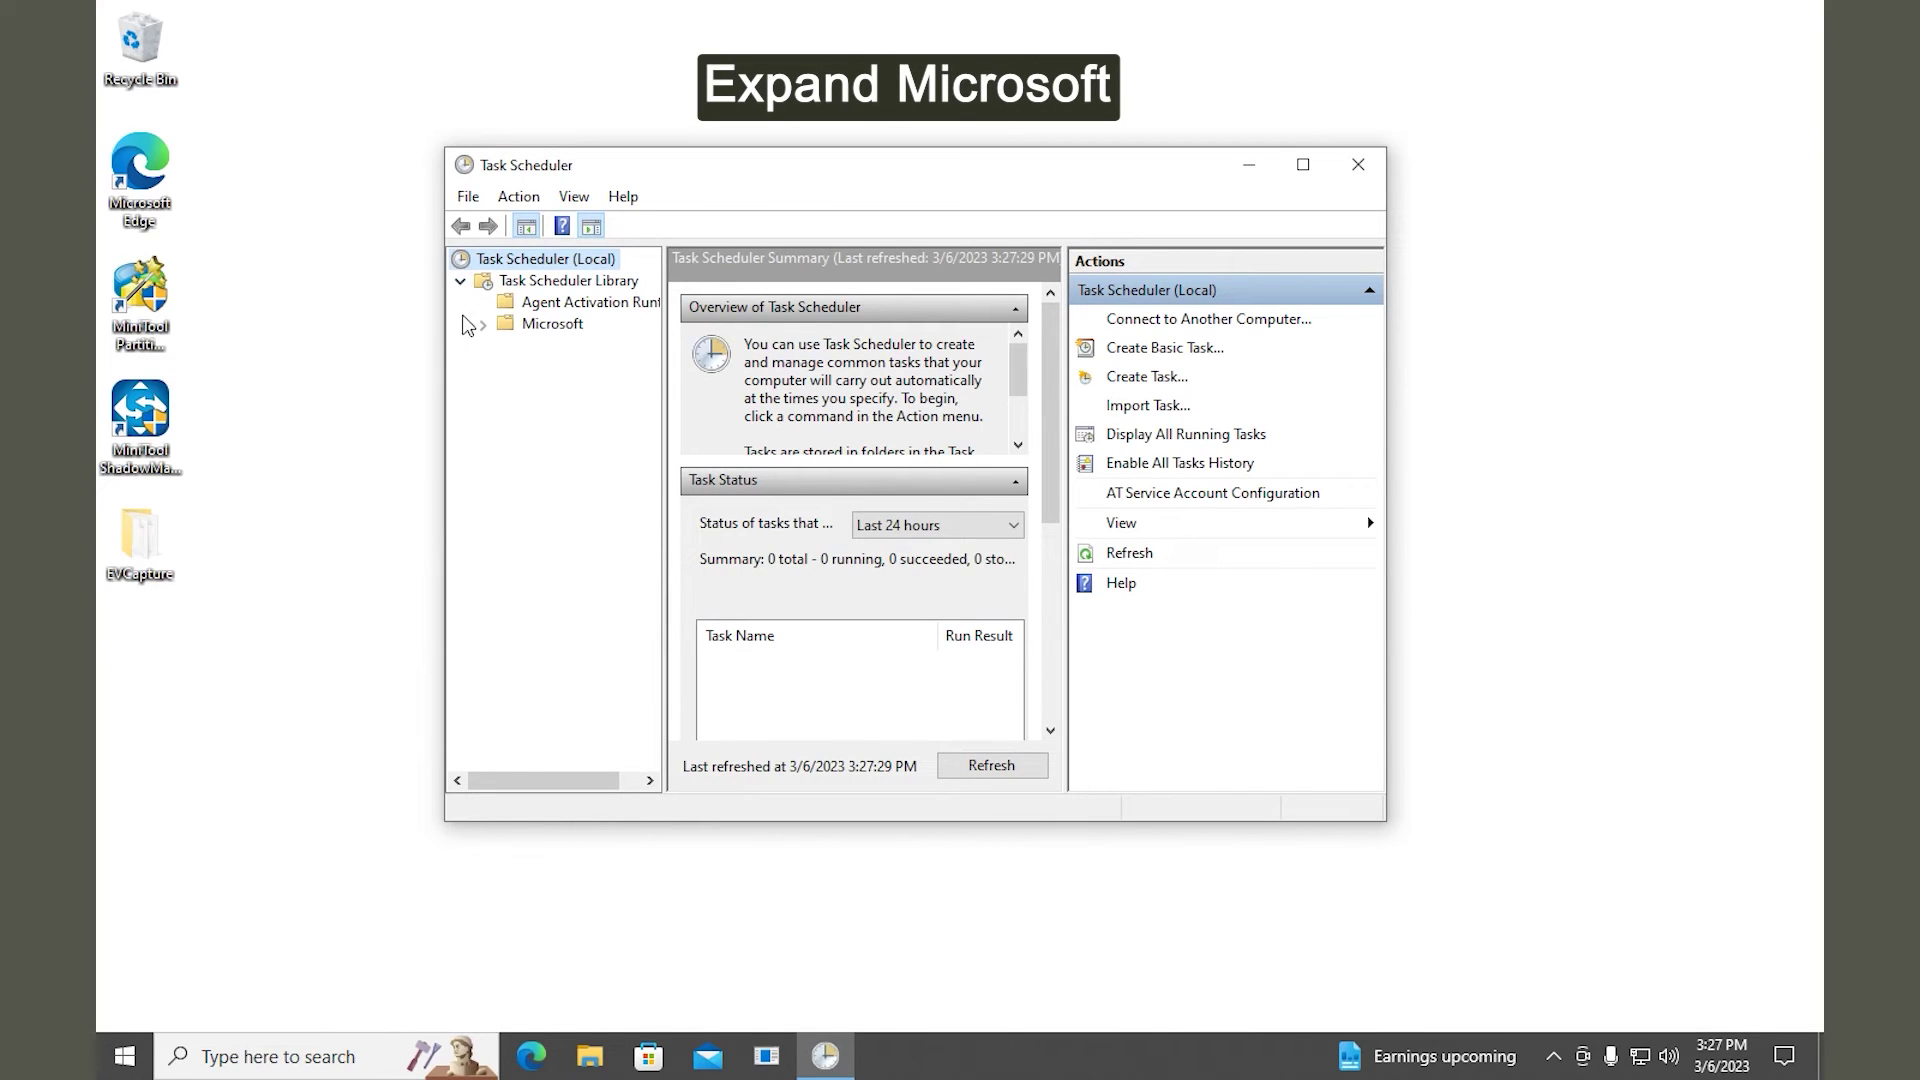
click(482, 325)
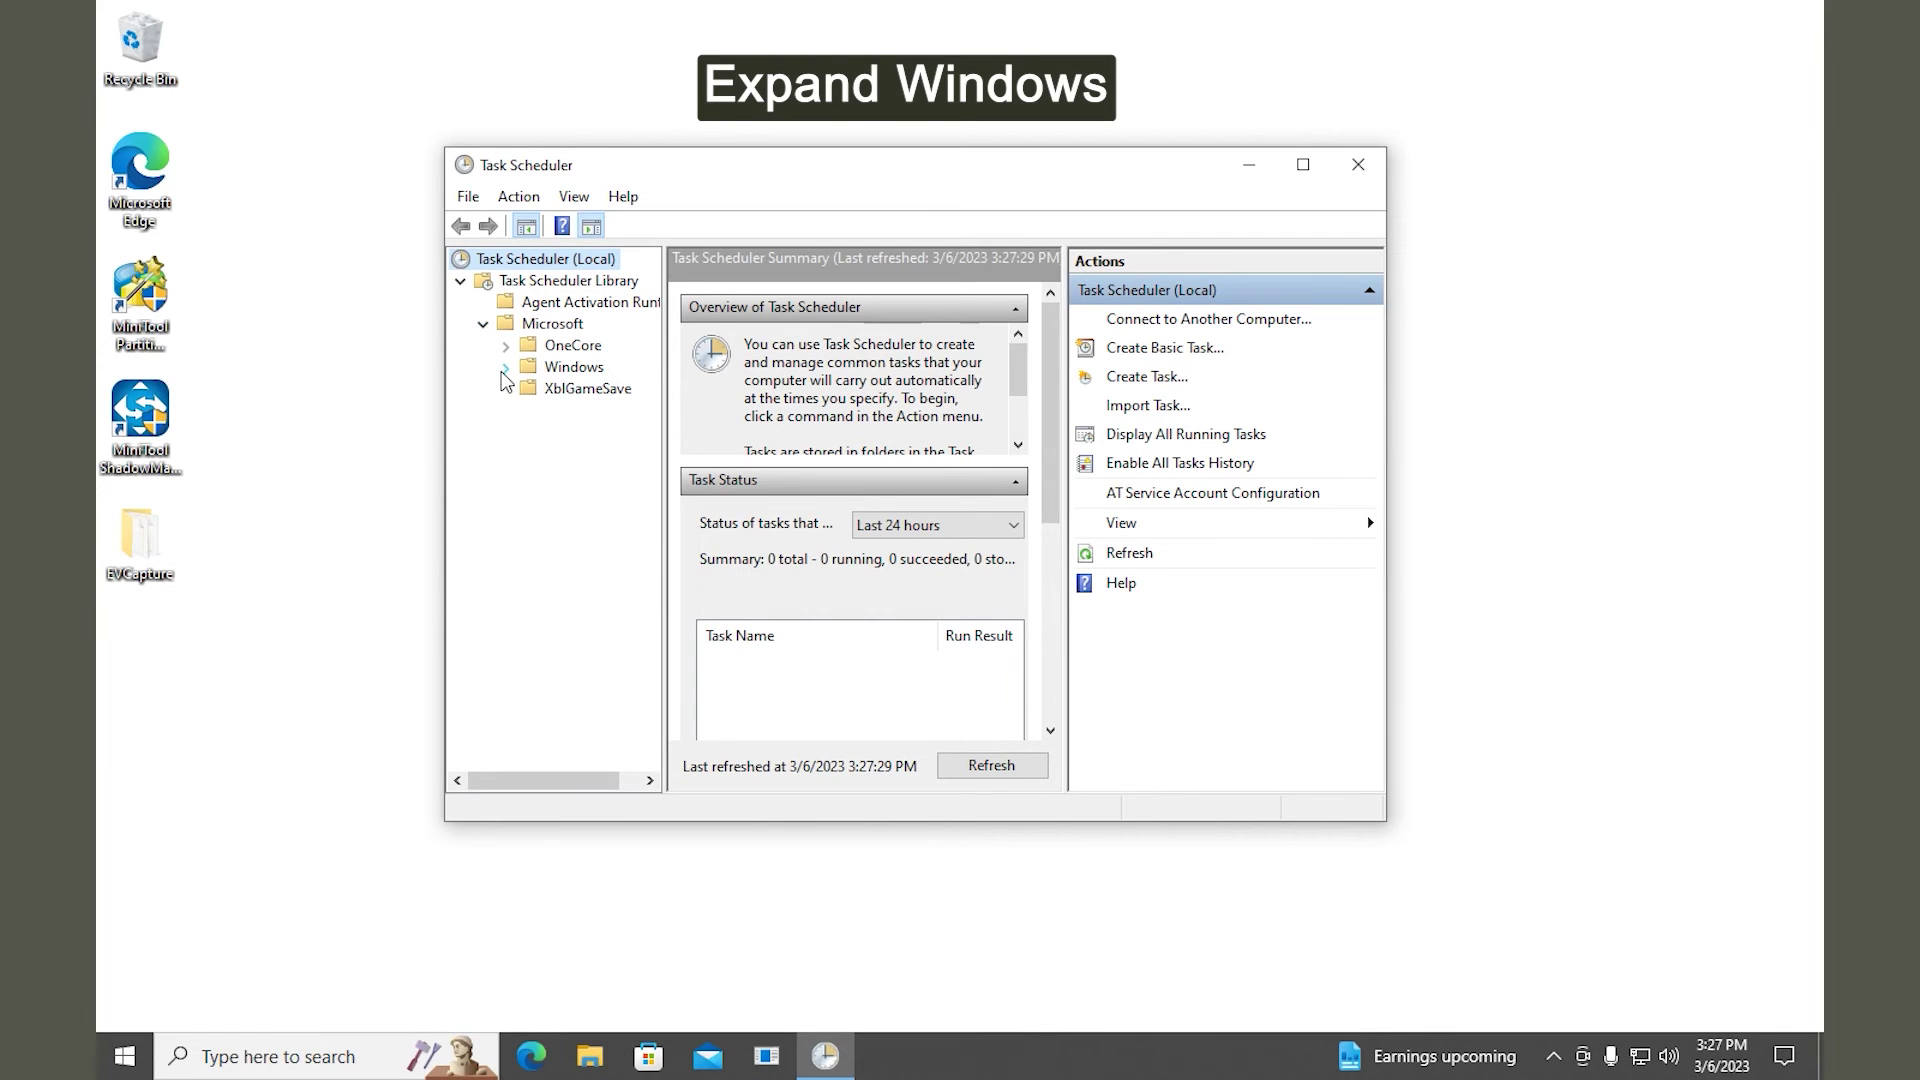
click(505, 367)
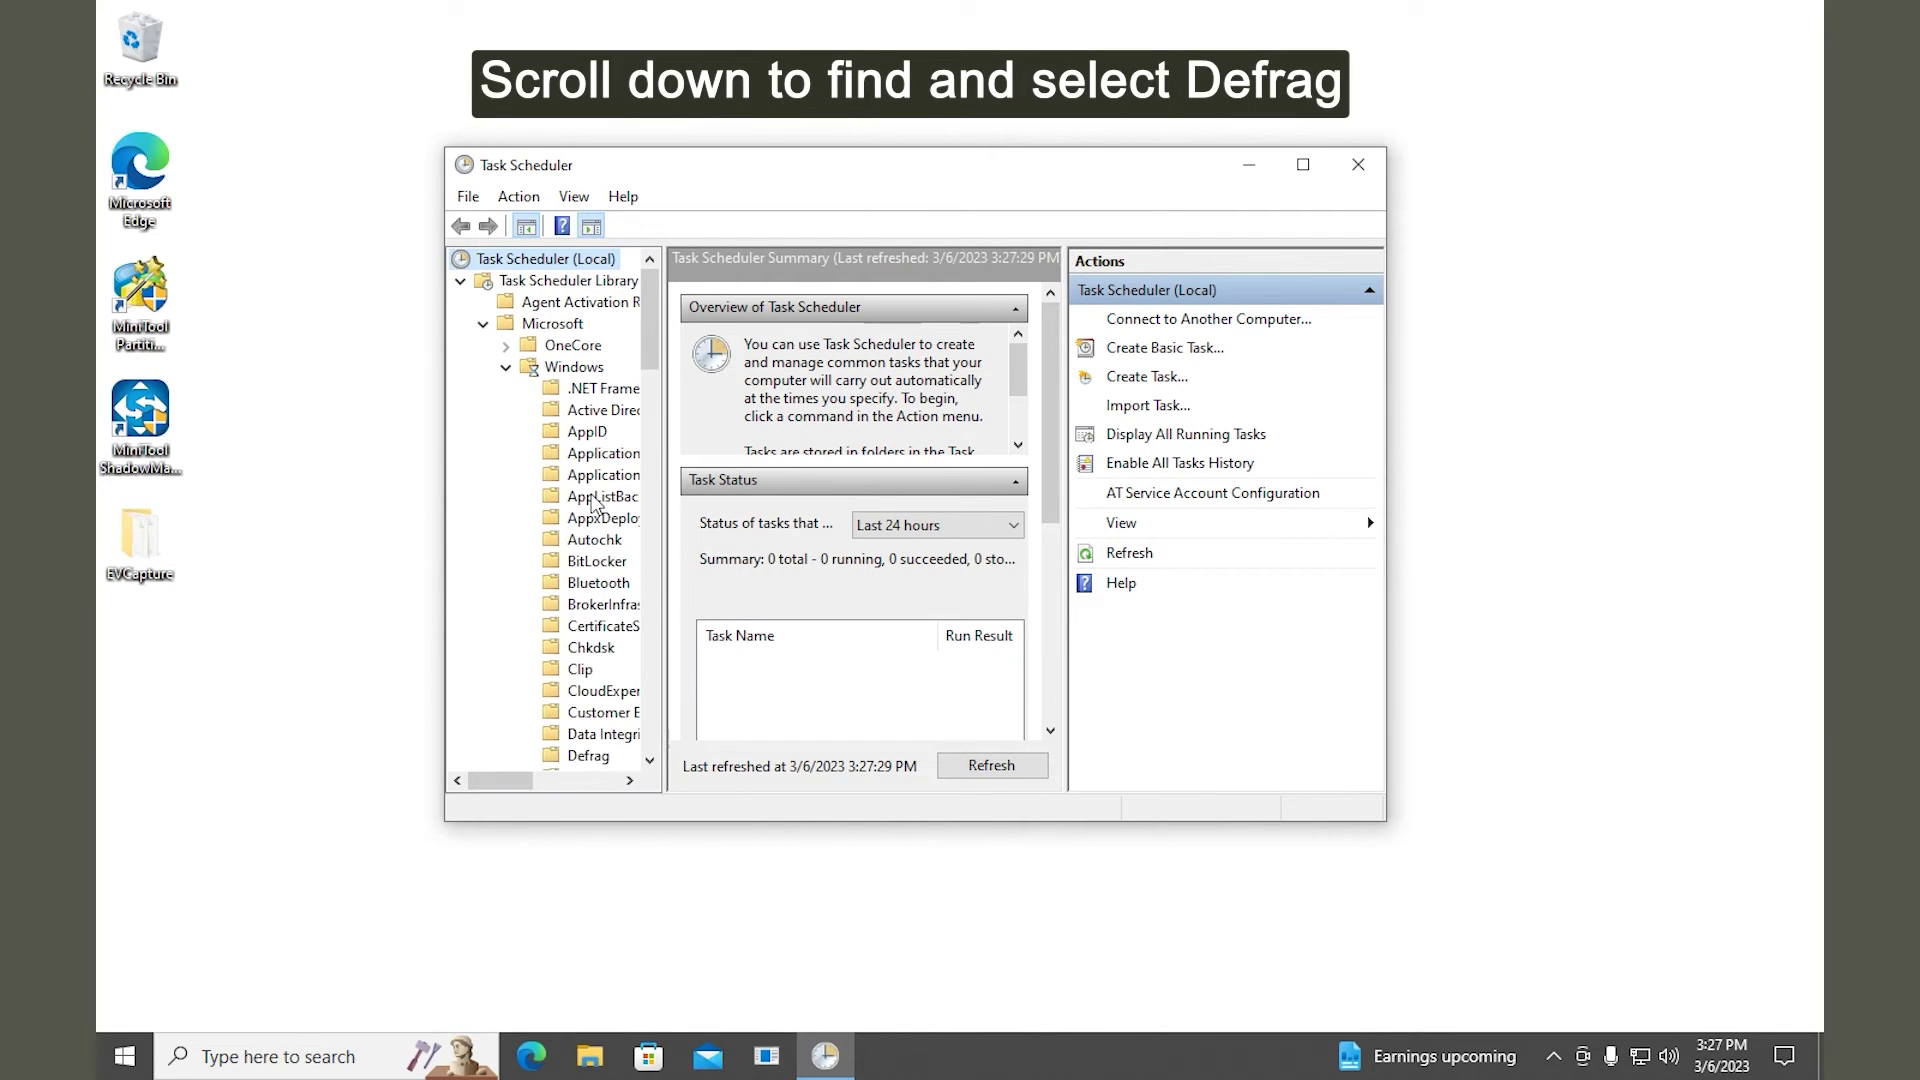
scroll(577, 522, down, 2)
scroll(585, 540, down, 1)
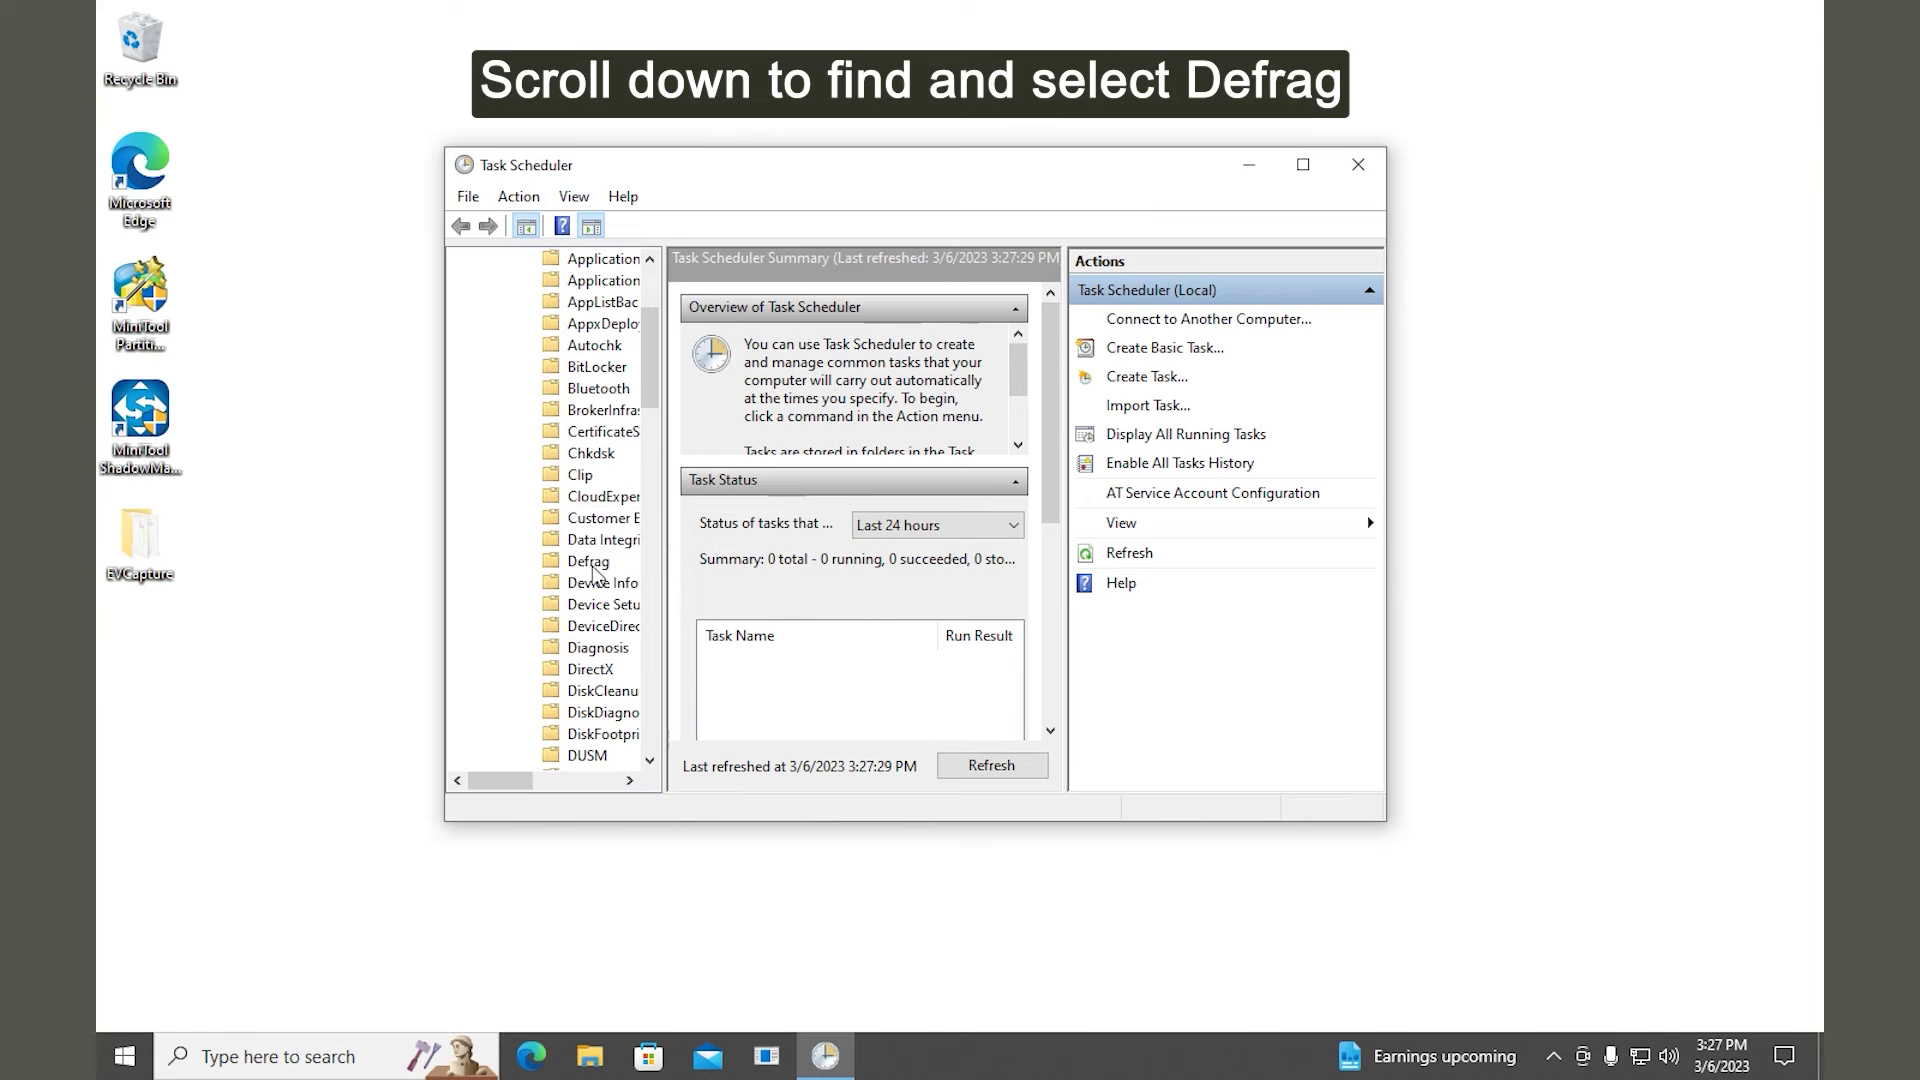
click(604, 564)
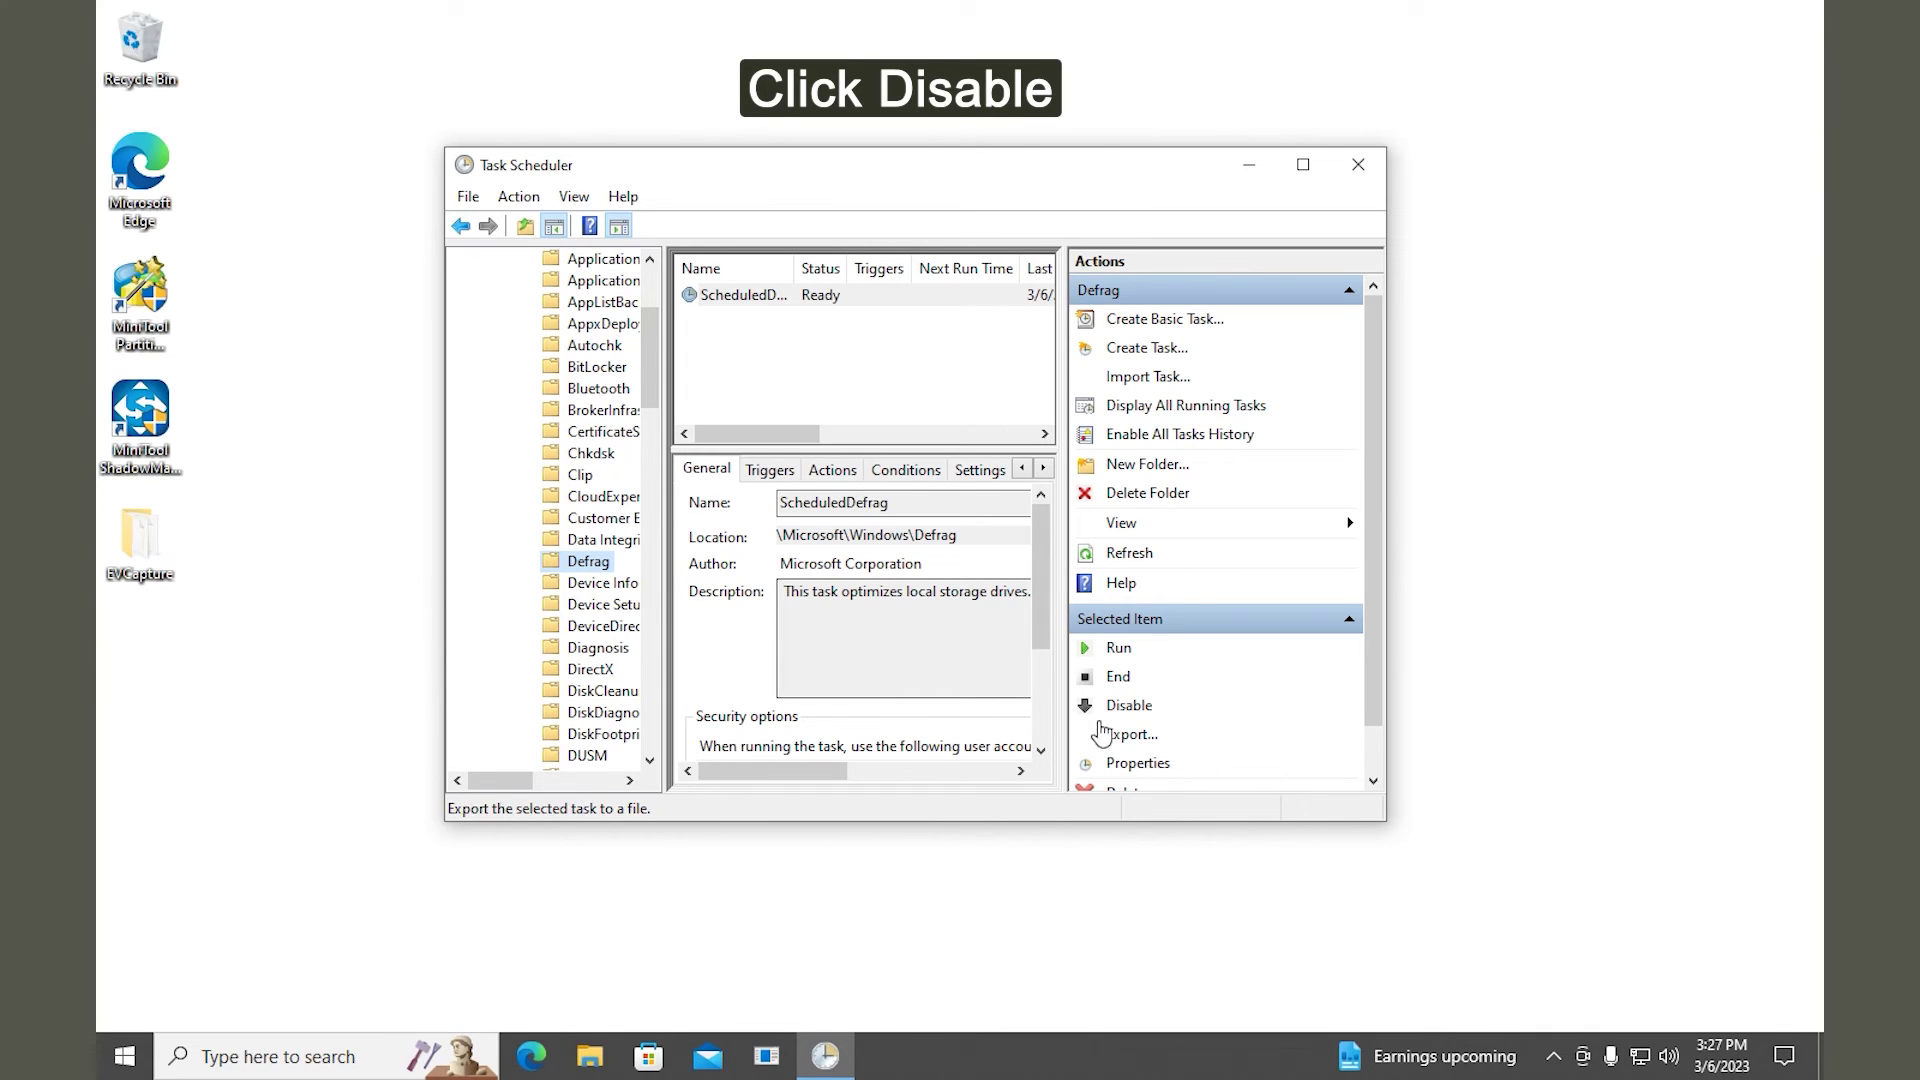
click(1157, 708)
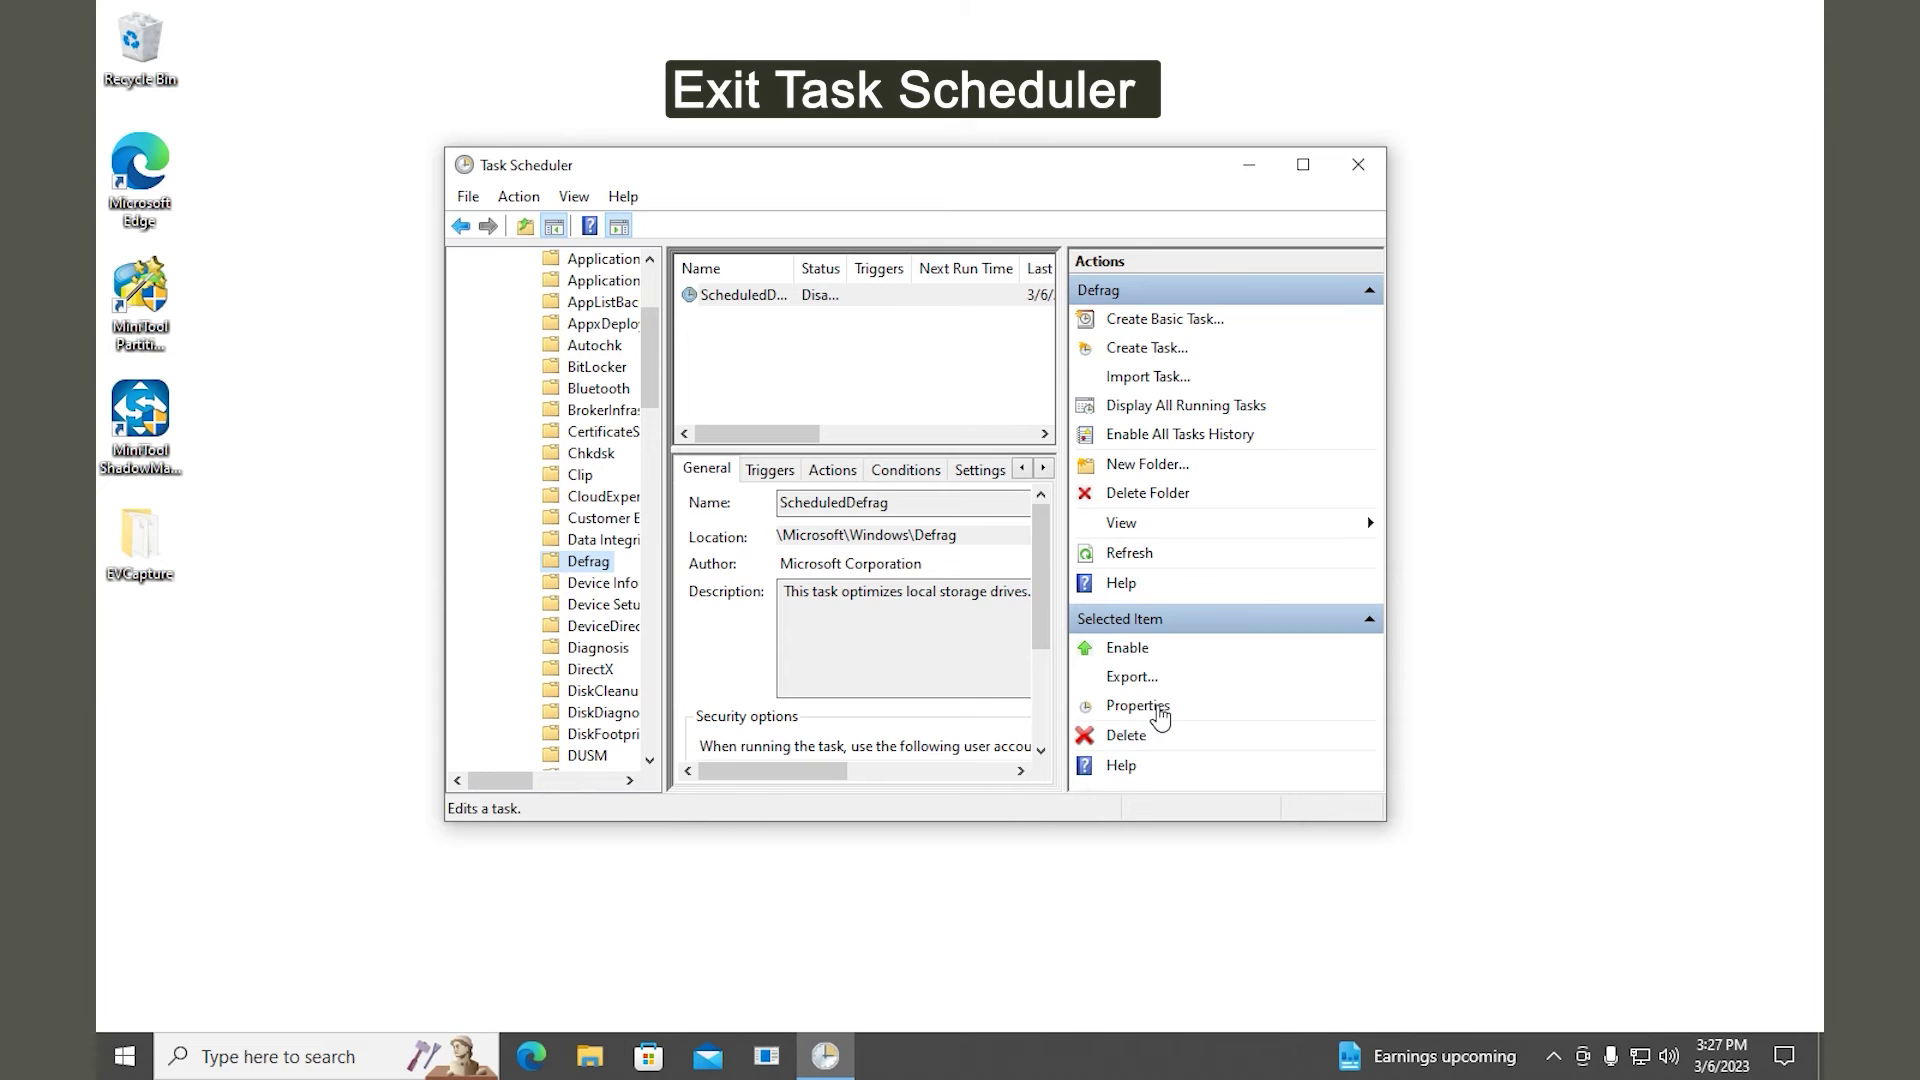
click(1366, 176)
Step: Show the power-user menu's Shut down or sign out choices, pointing at Restart
right_click(128, 1063)
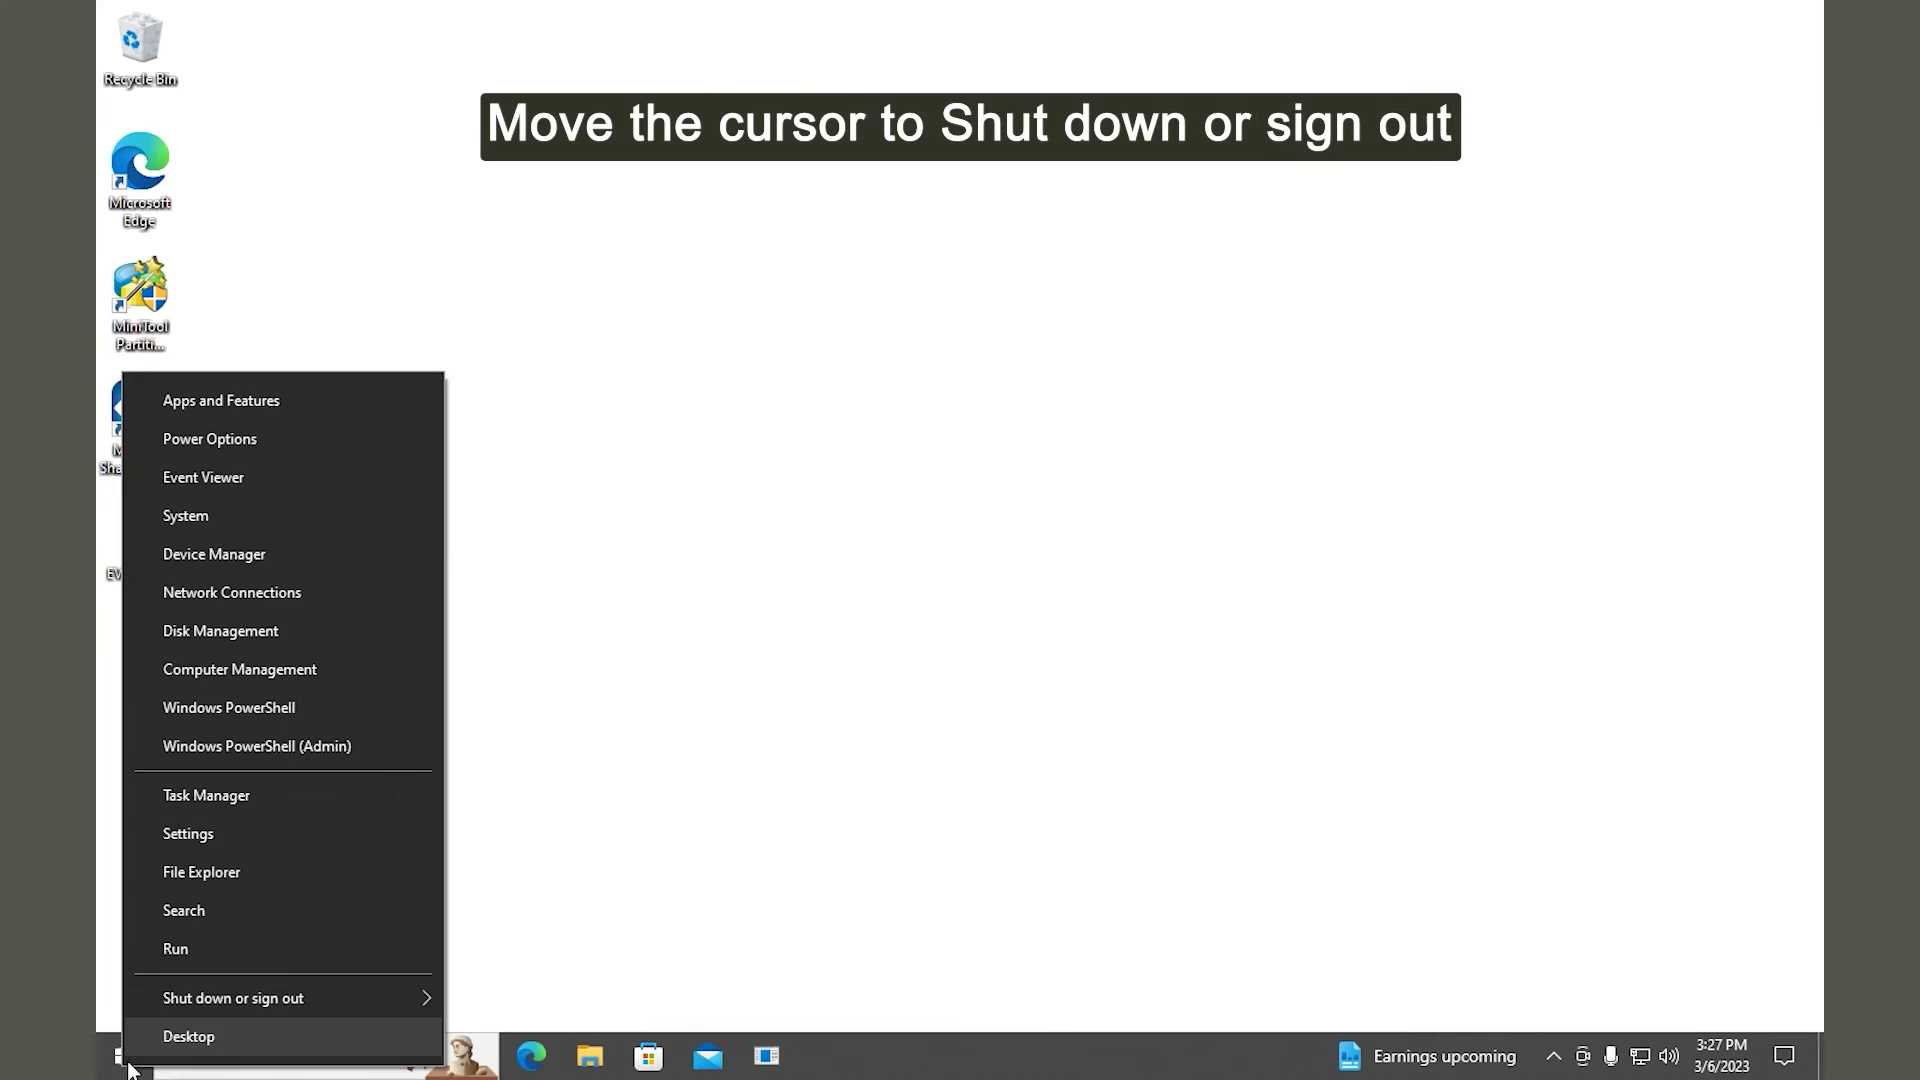
mouse_move(410, 989)
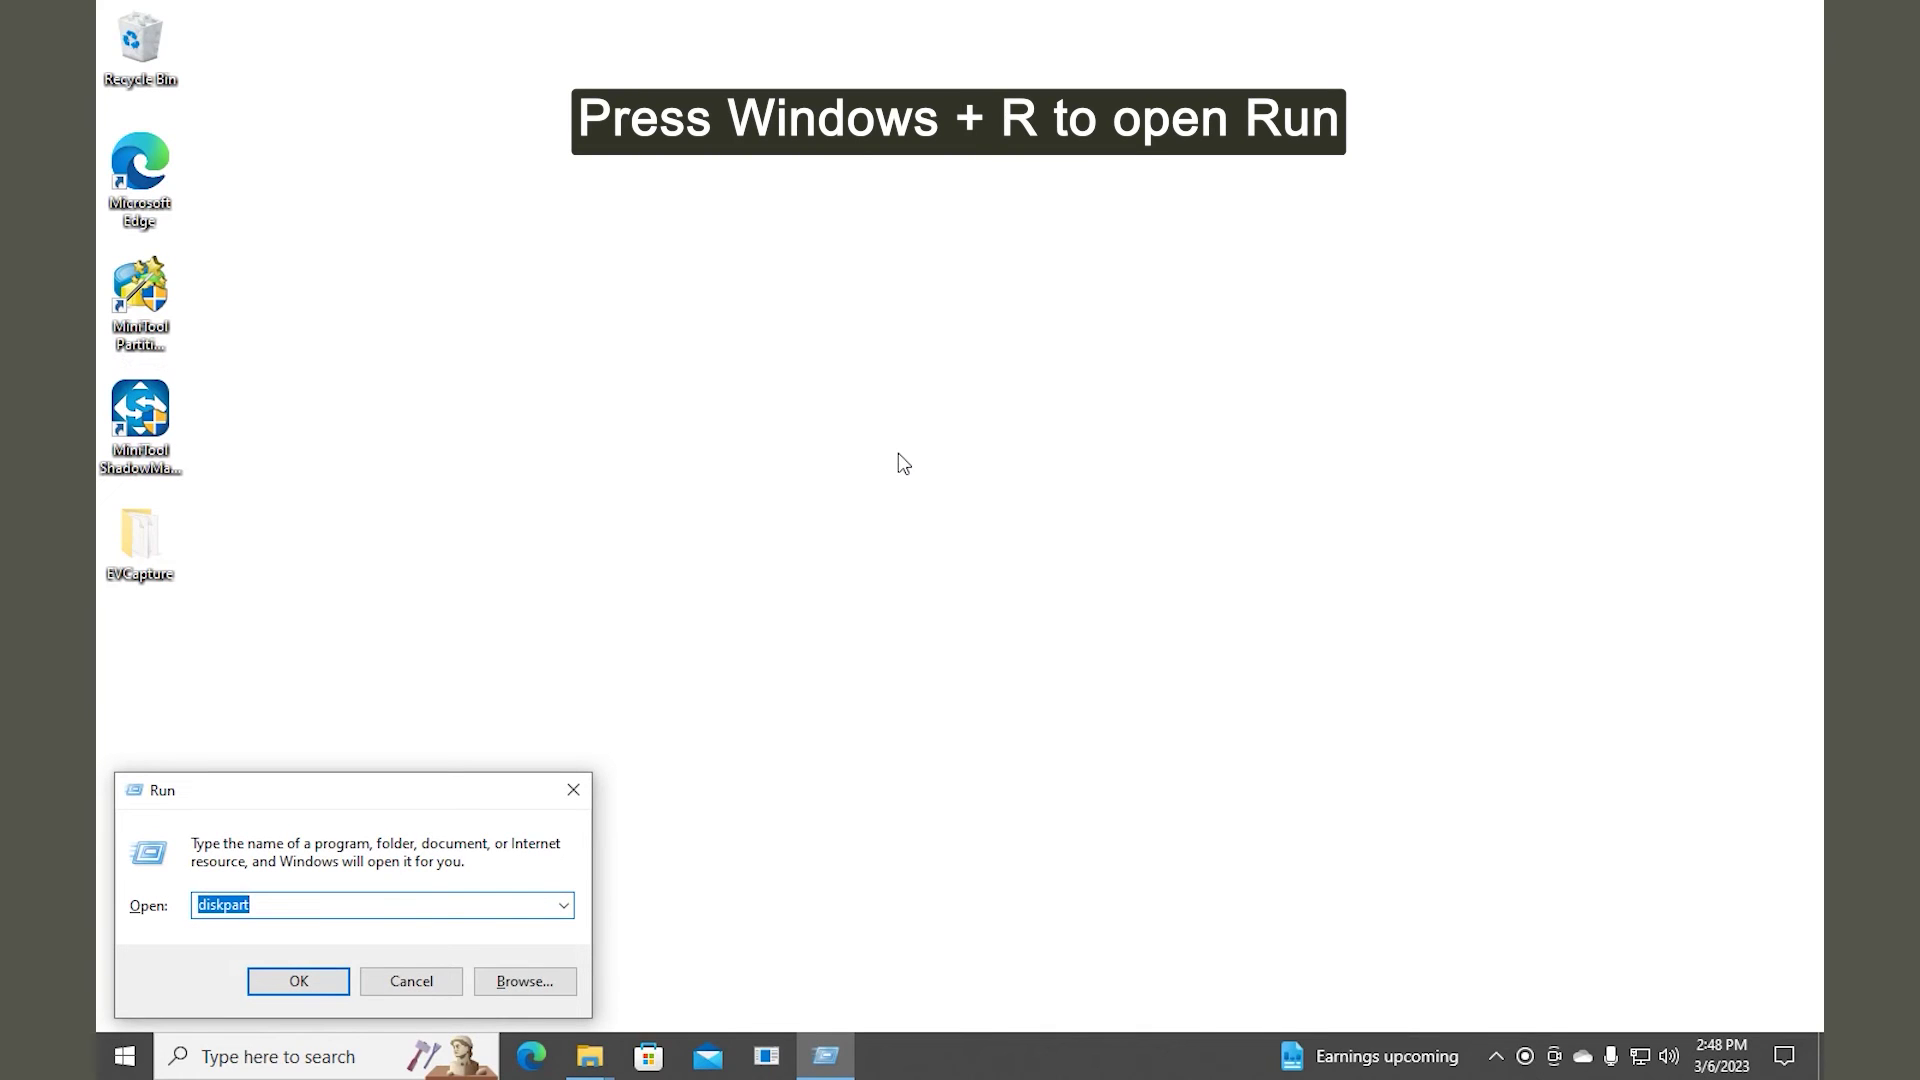
Step: In msconfig, hide Microsoft services, disable the remaining five, and open Task Manager's startup items
text(msco)
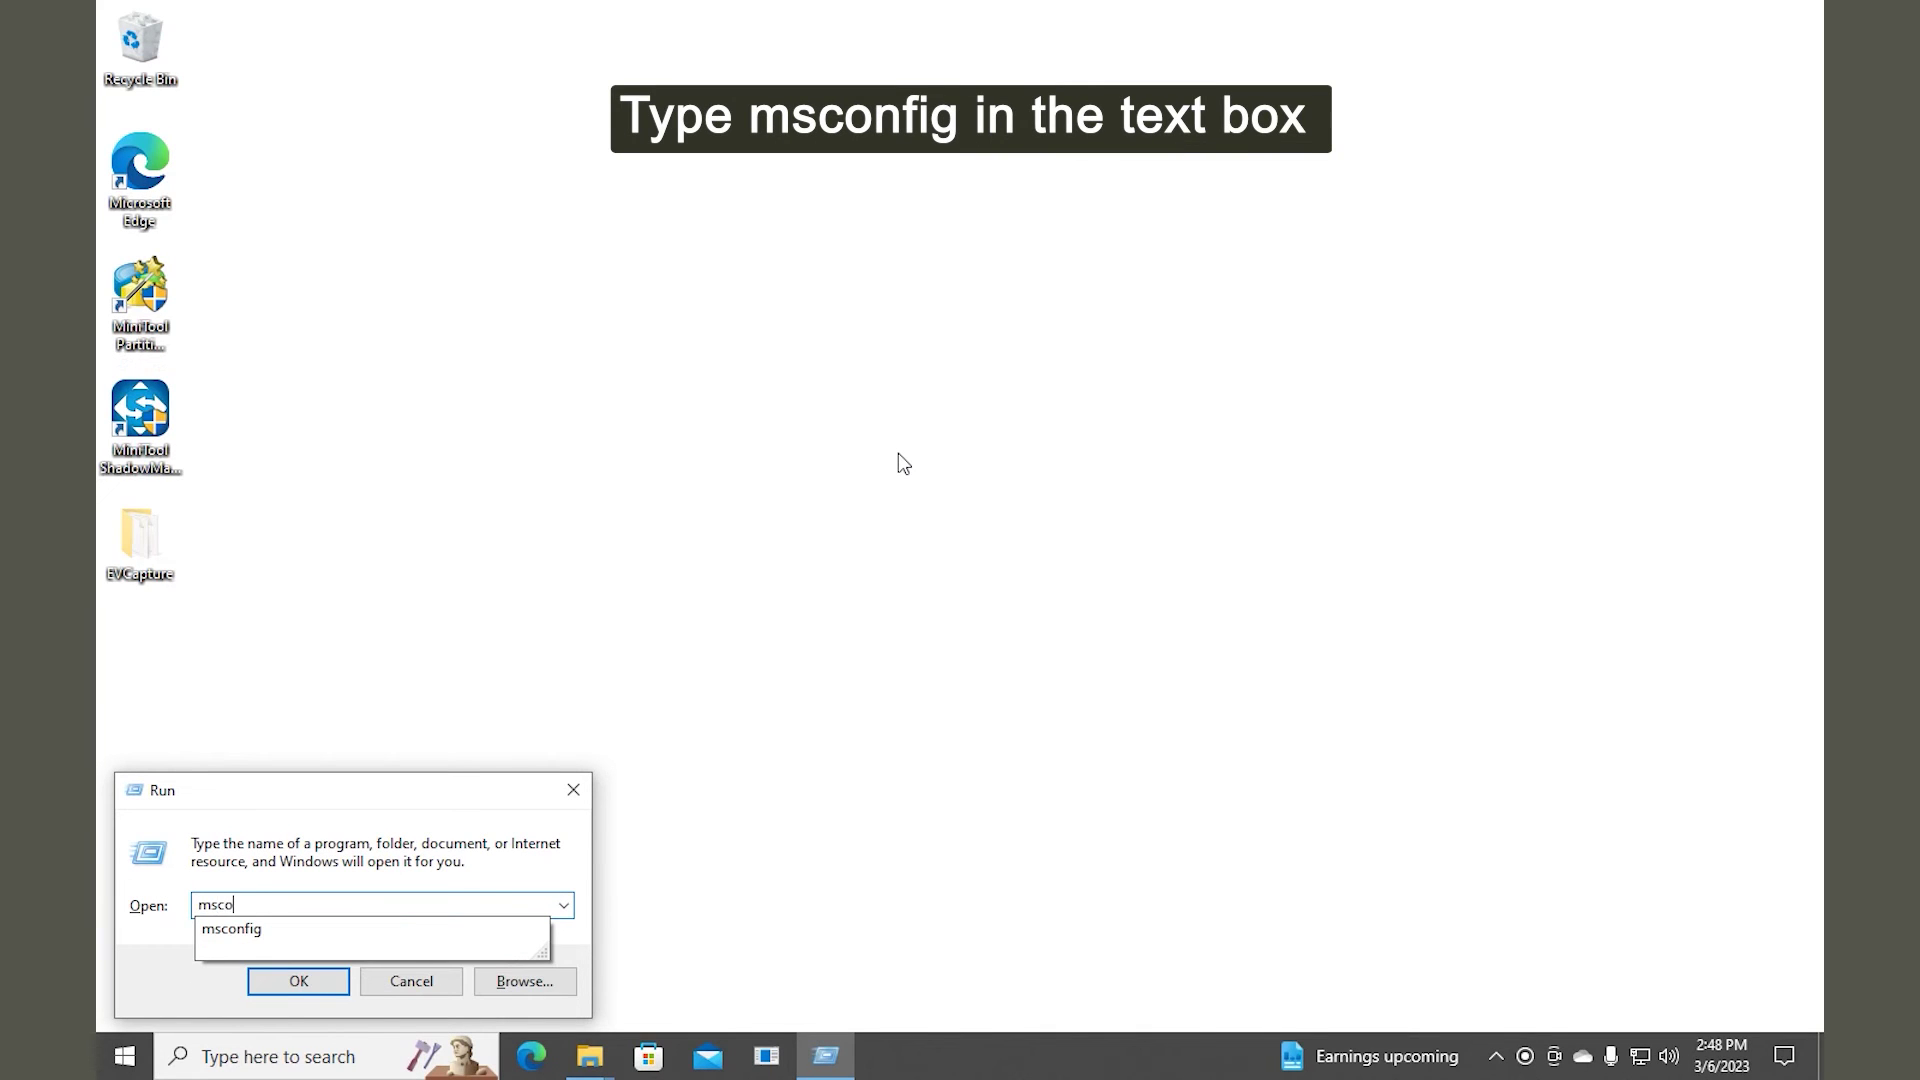
text(nfig)
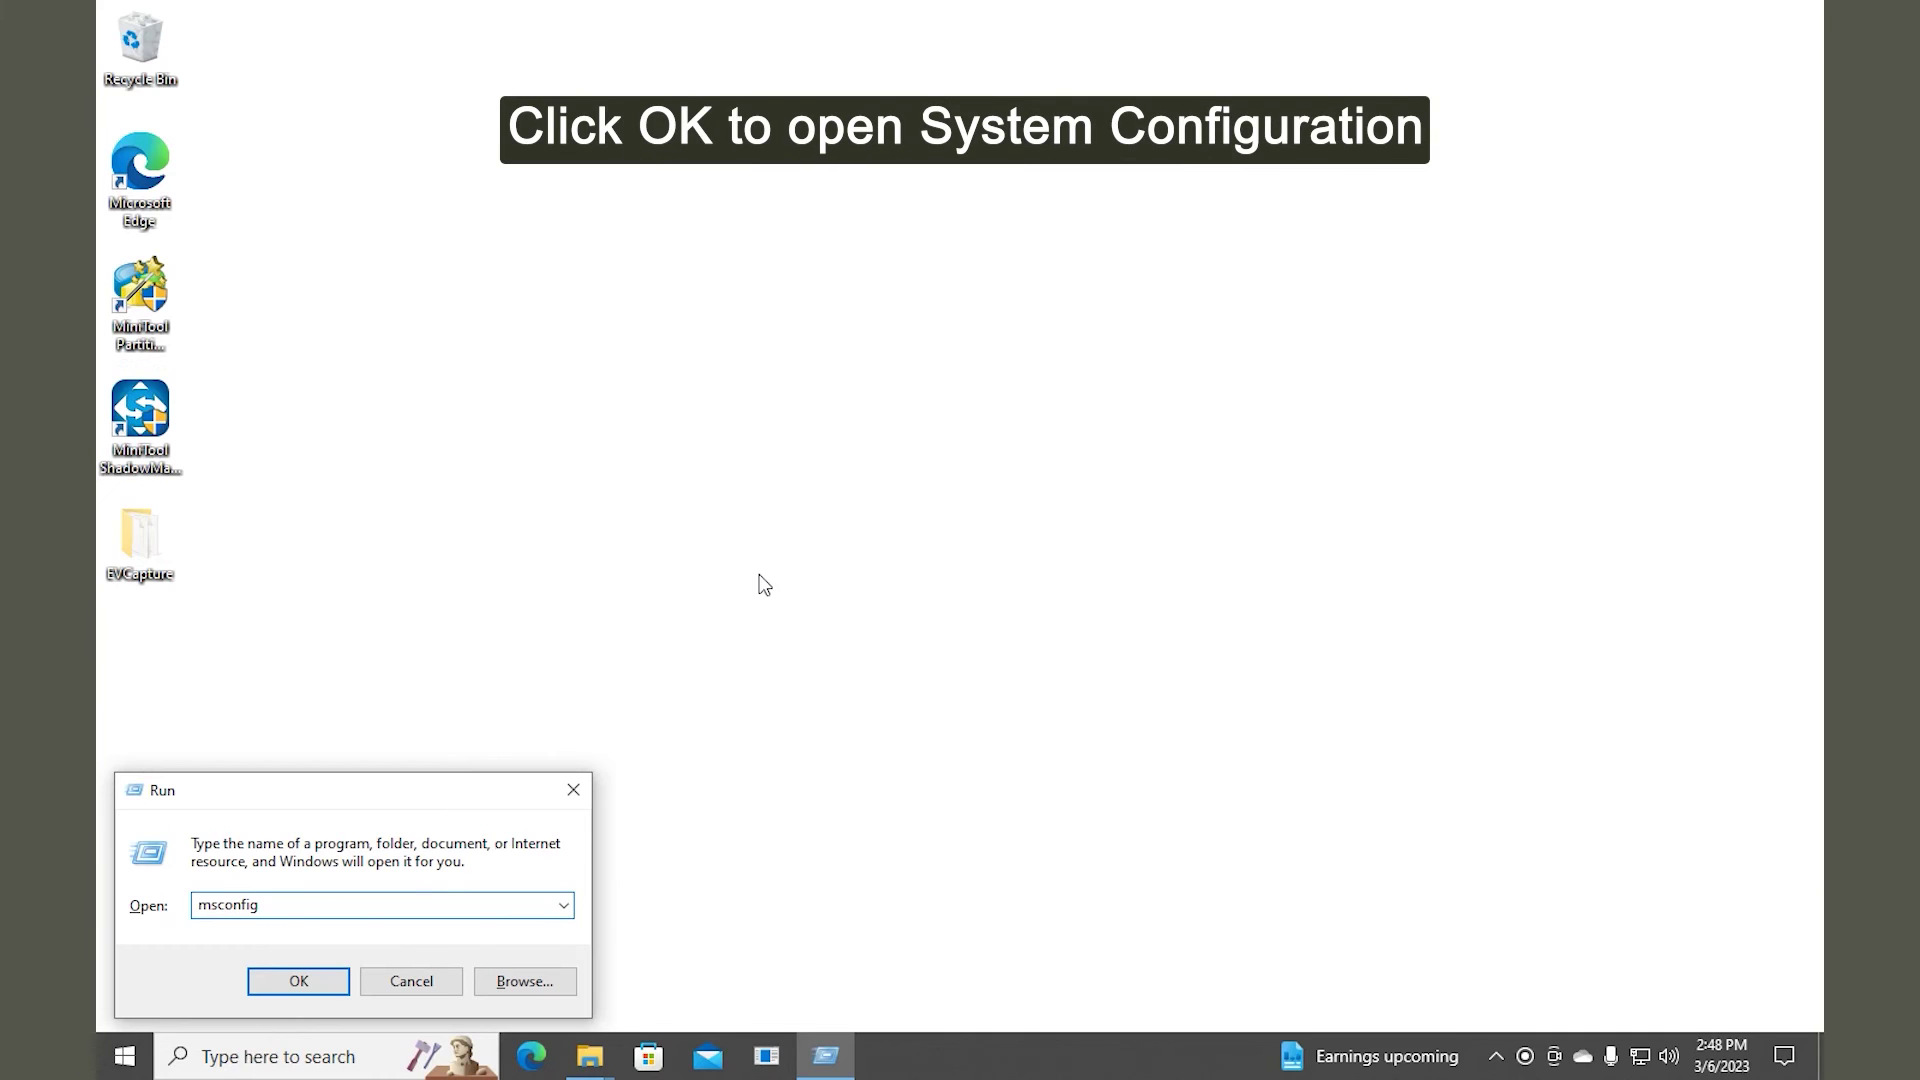
click(334, 976)
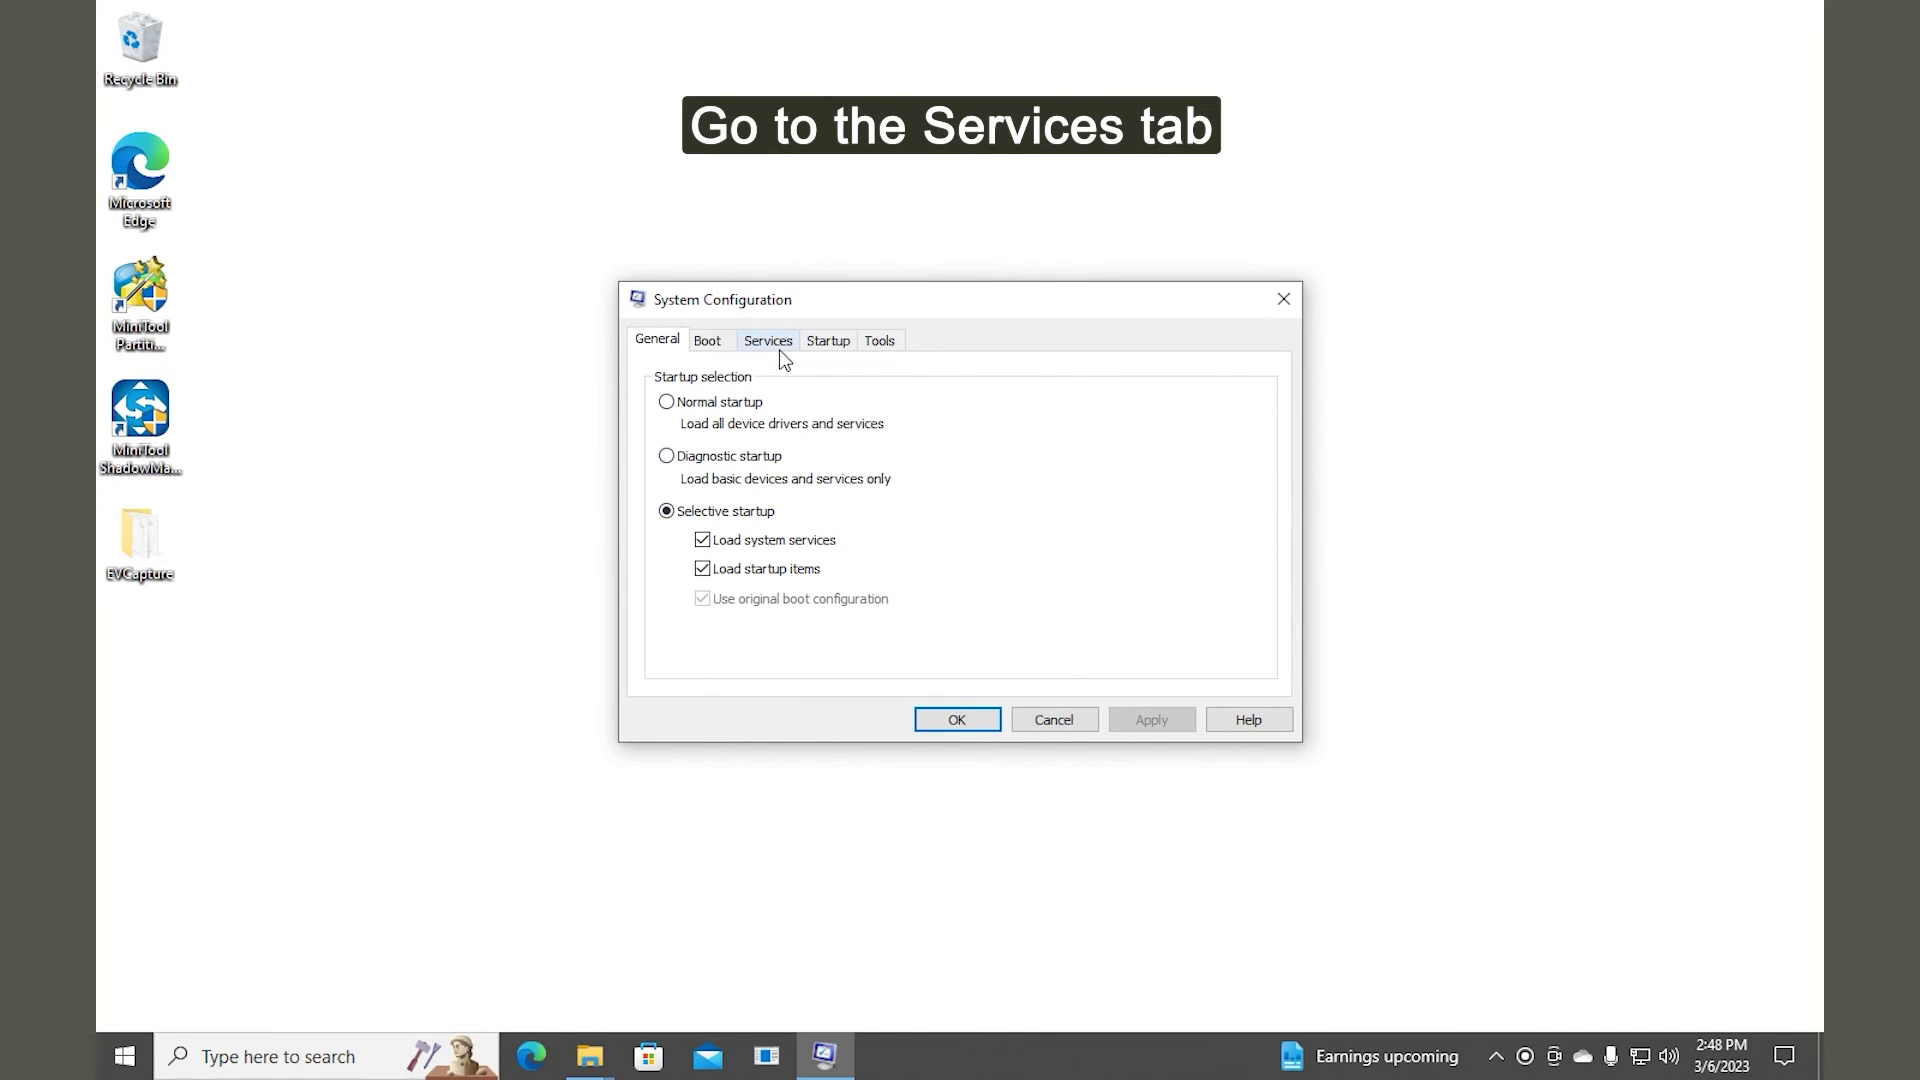
click(778, 350)
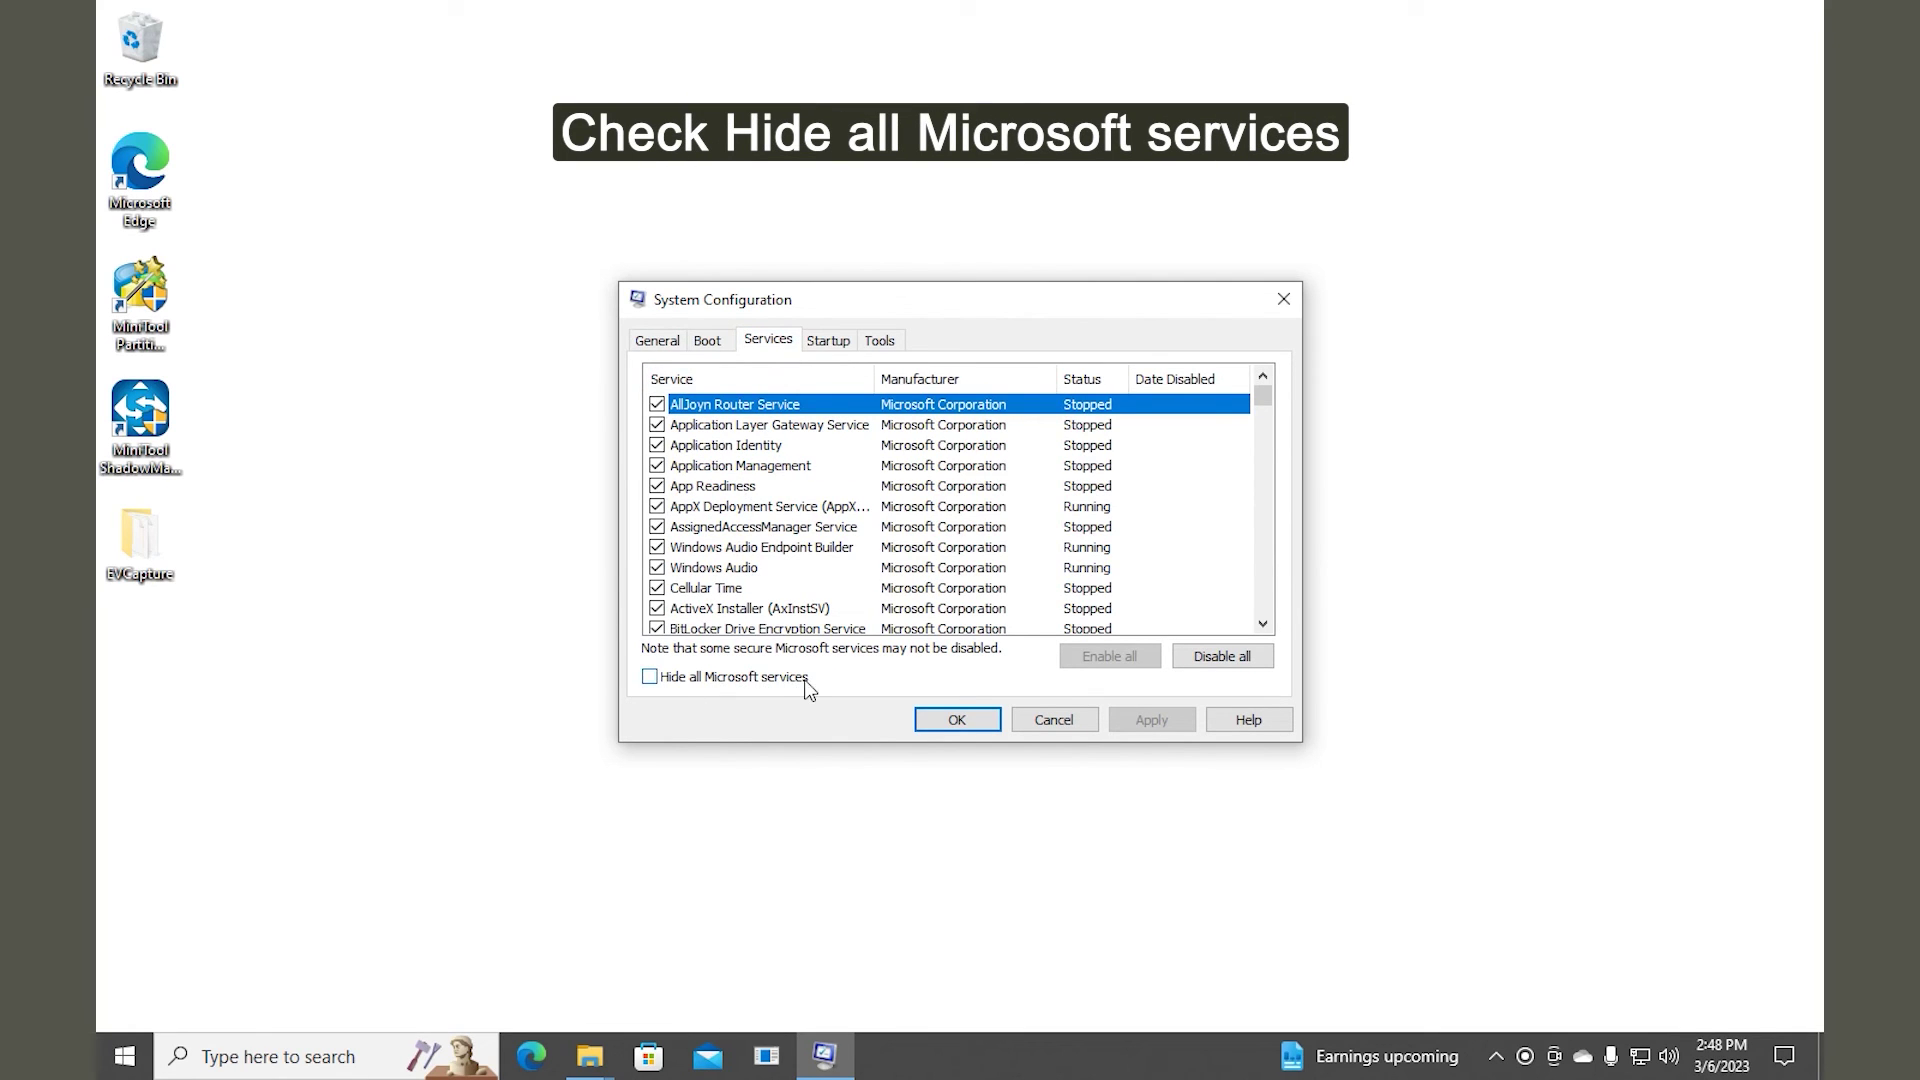
click(648, 677)
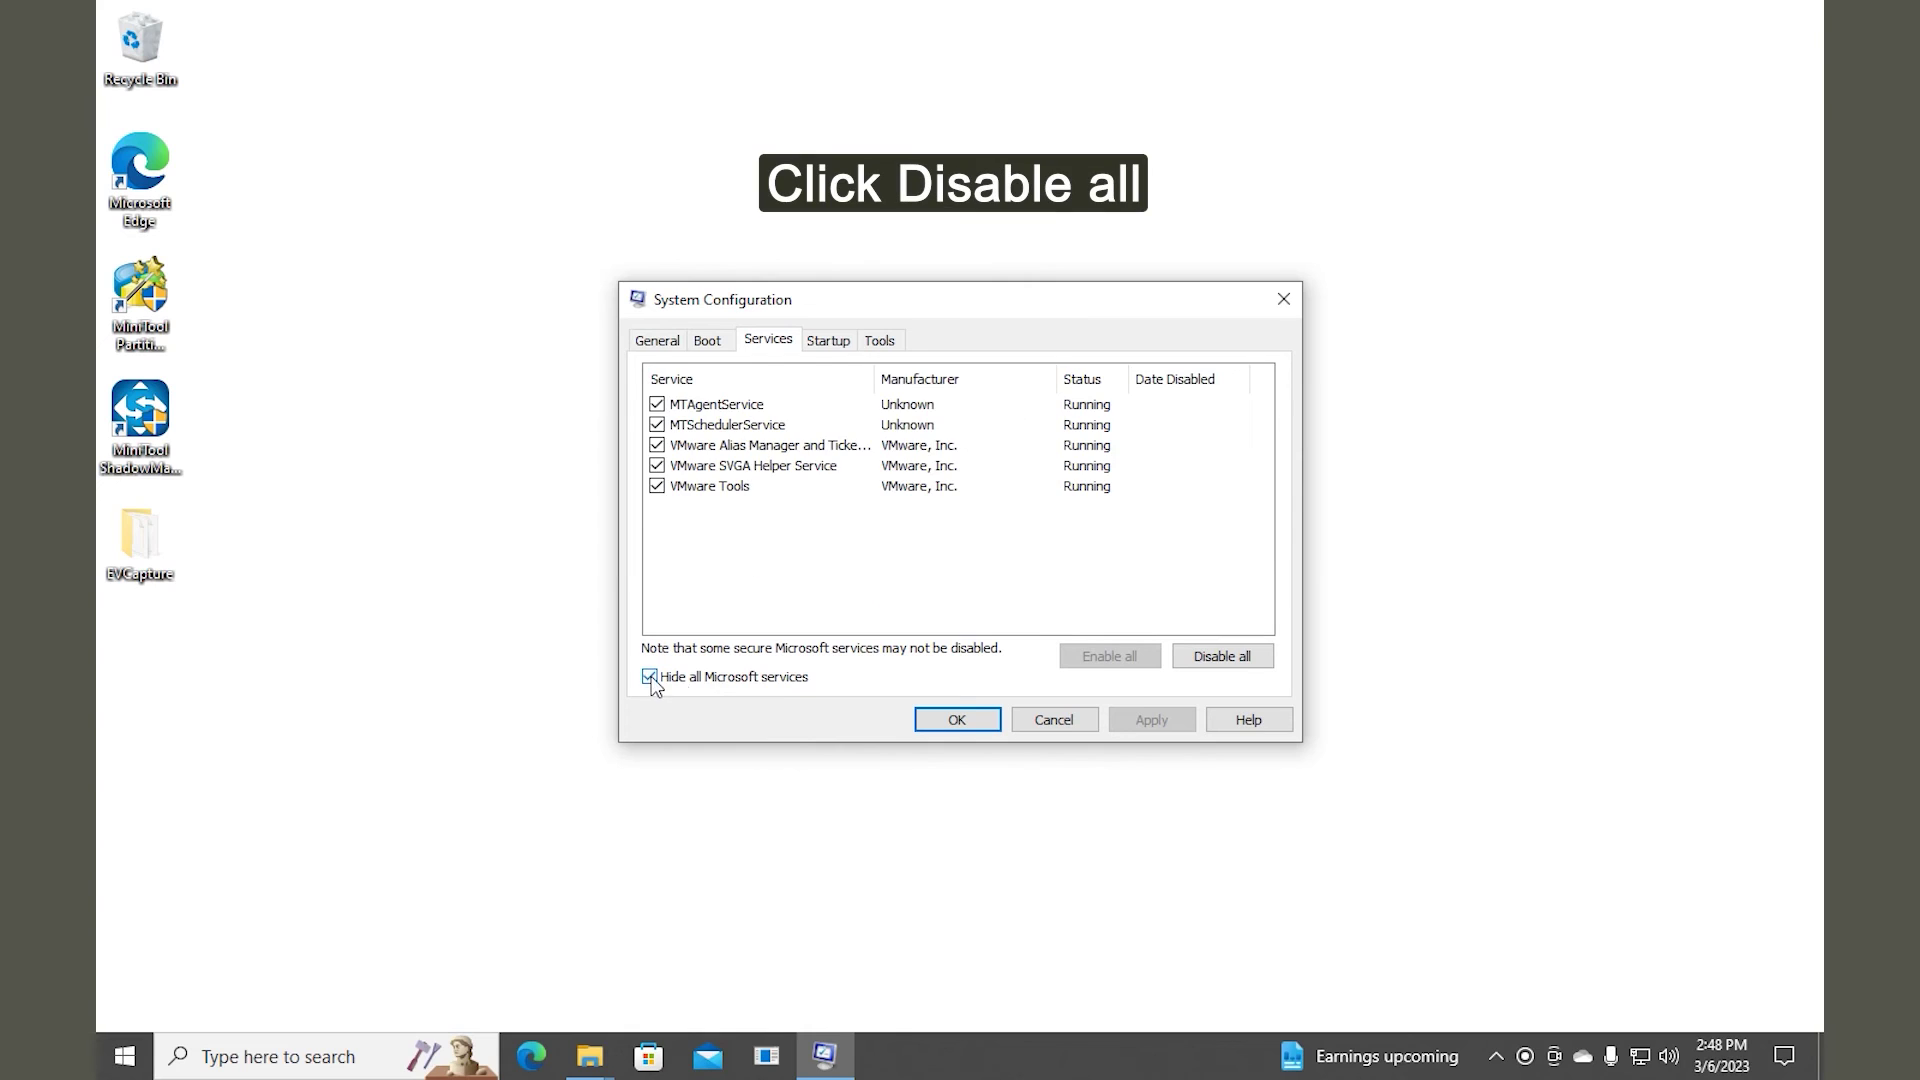
click(1251, 664)
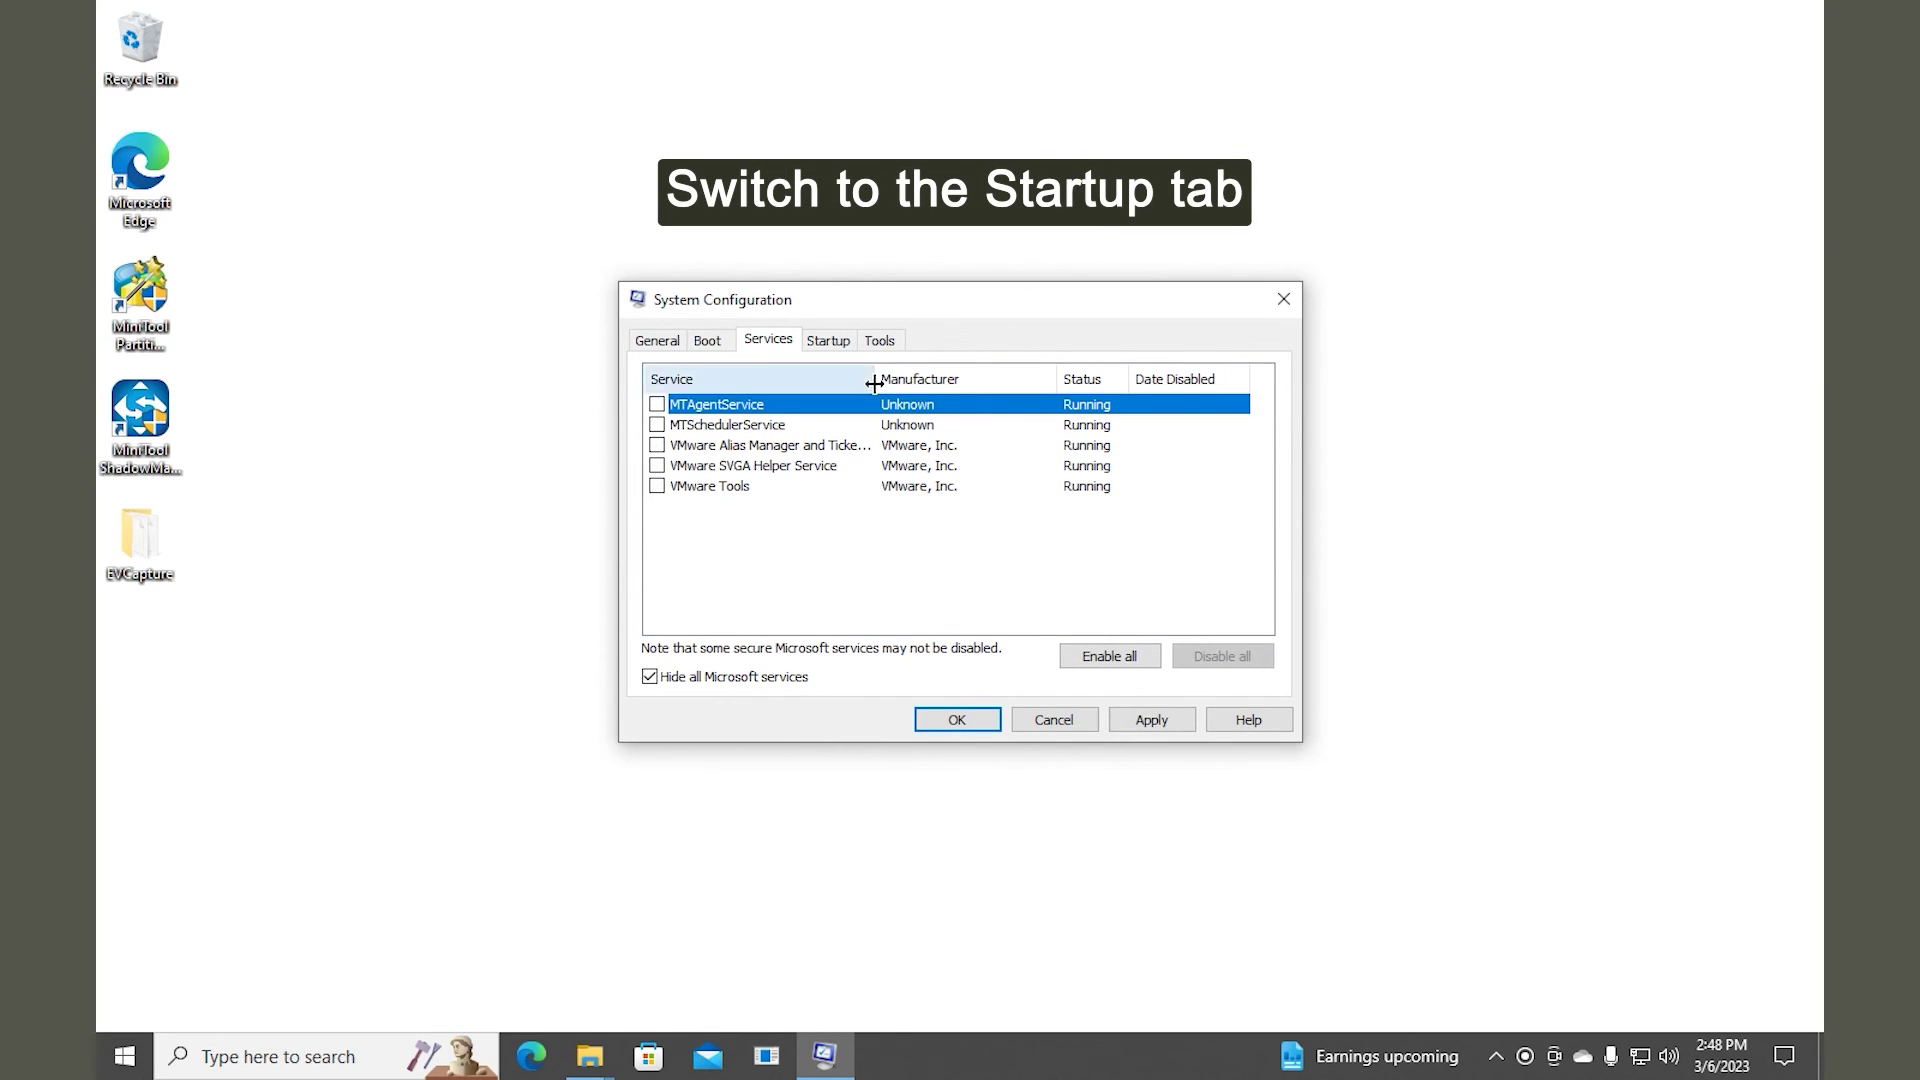
click(852, 348)
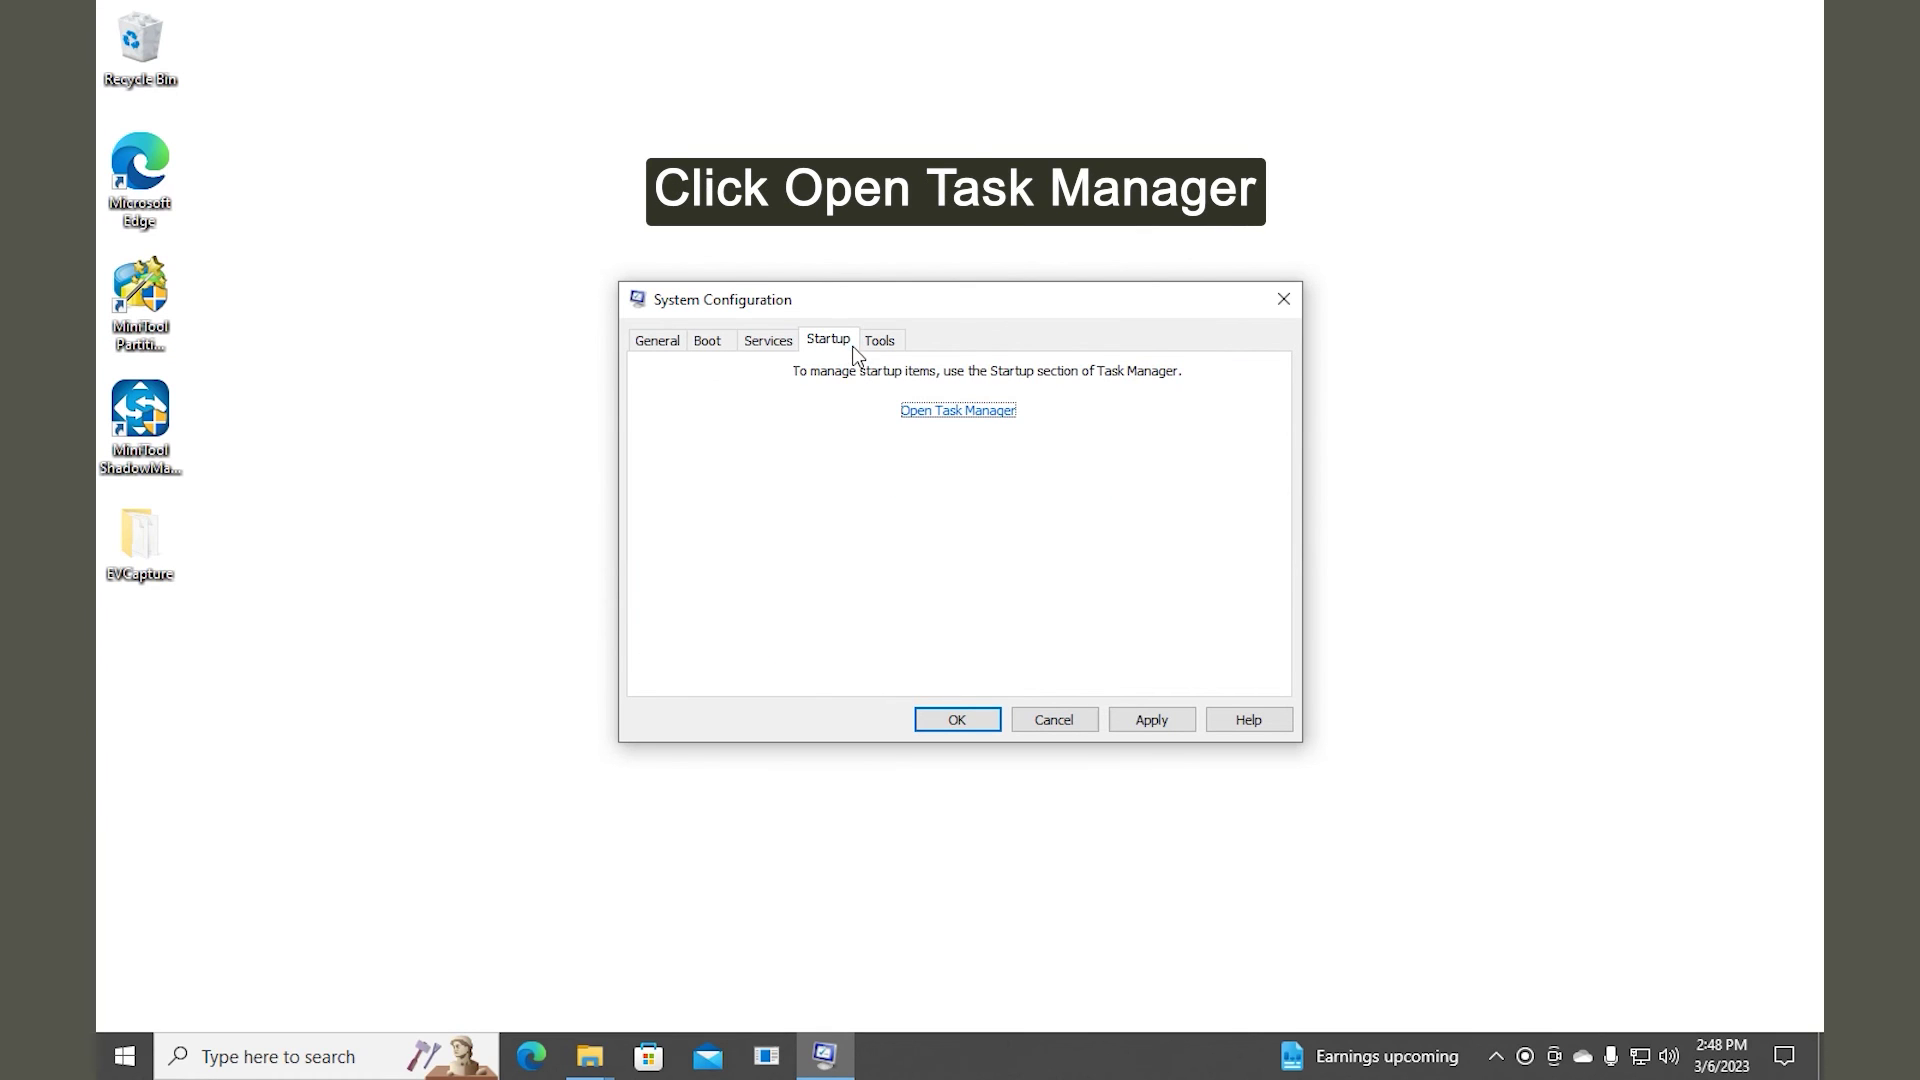
click(960, 412)
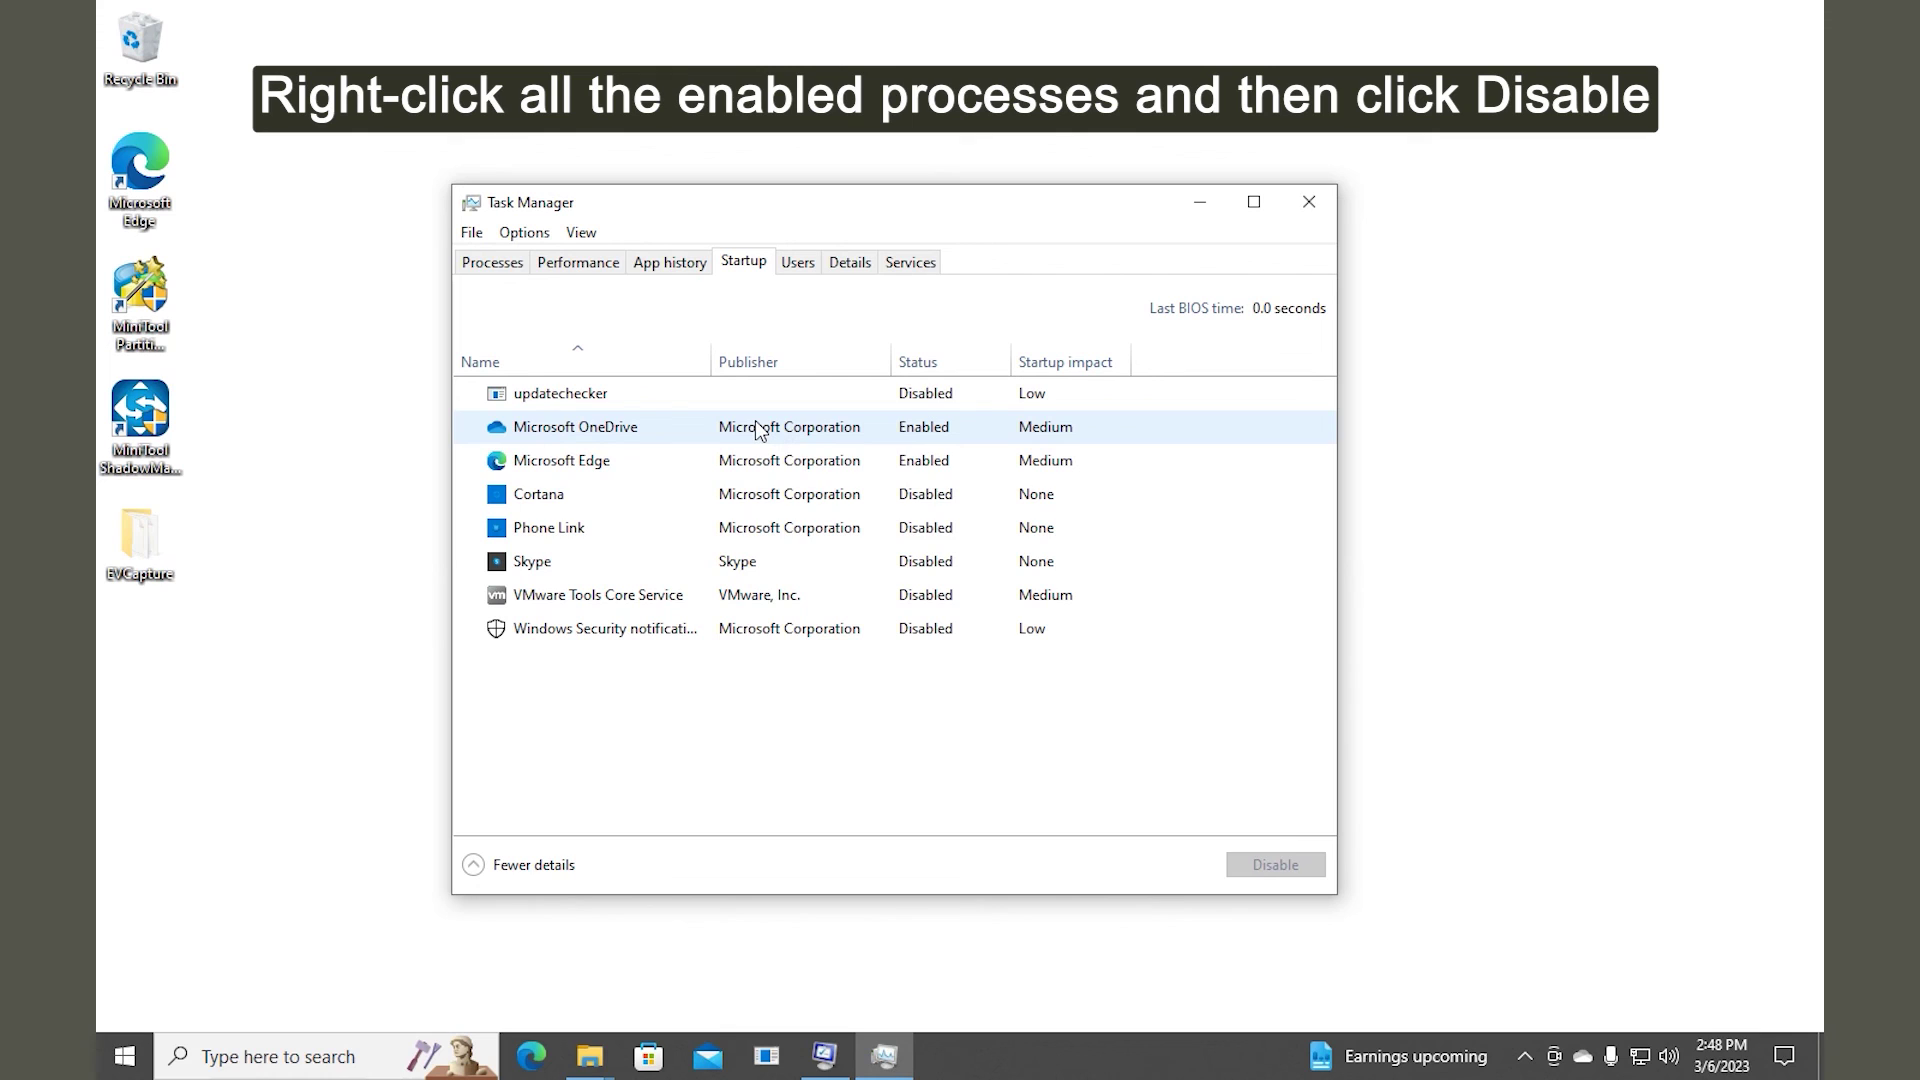
Step: Disable Microsoft OneDrive and Microsoft Edge as startup items
right_click(757, 430)
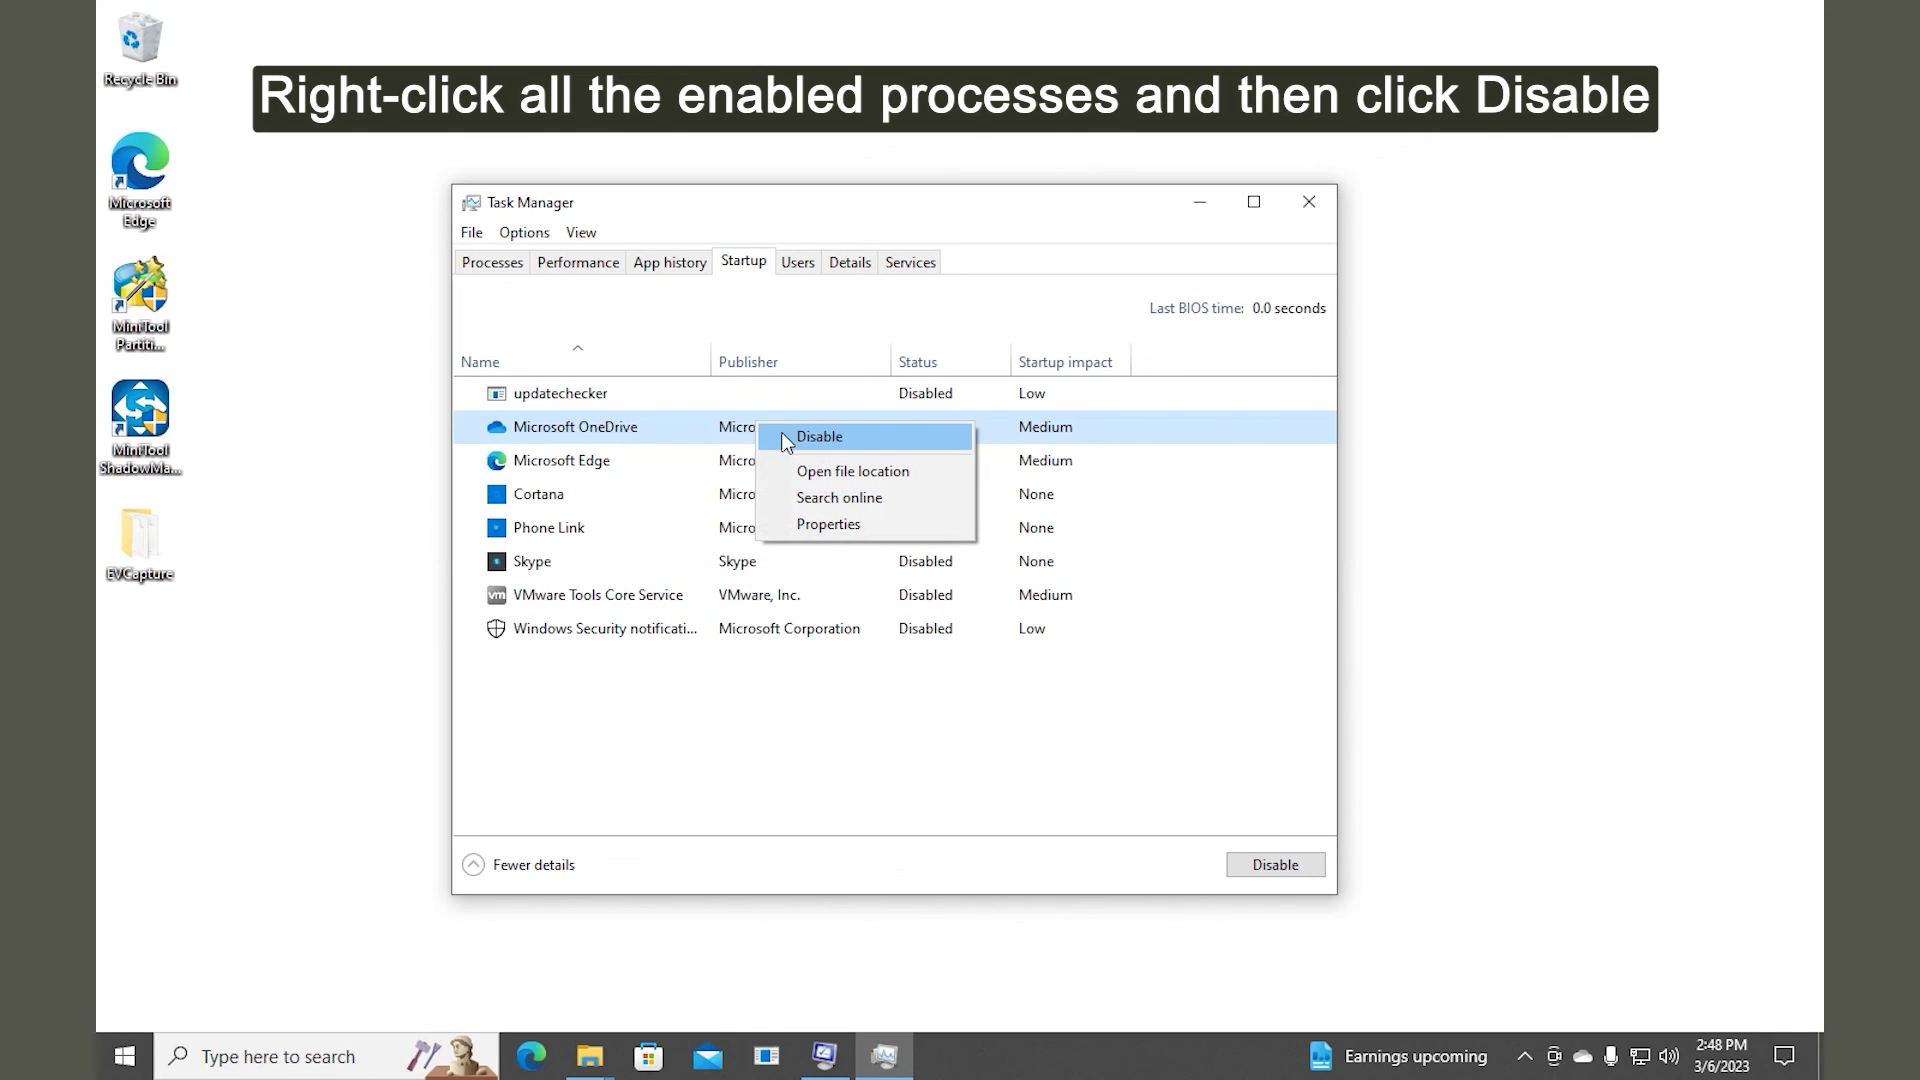
click(786, 440)
right_click(786, 465)
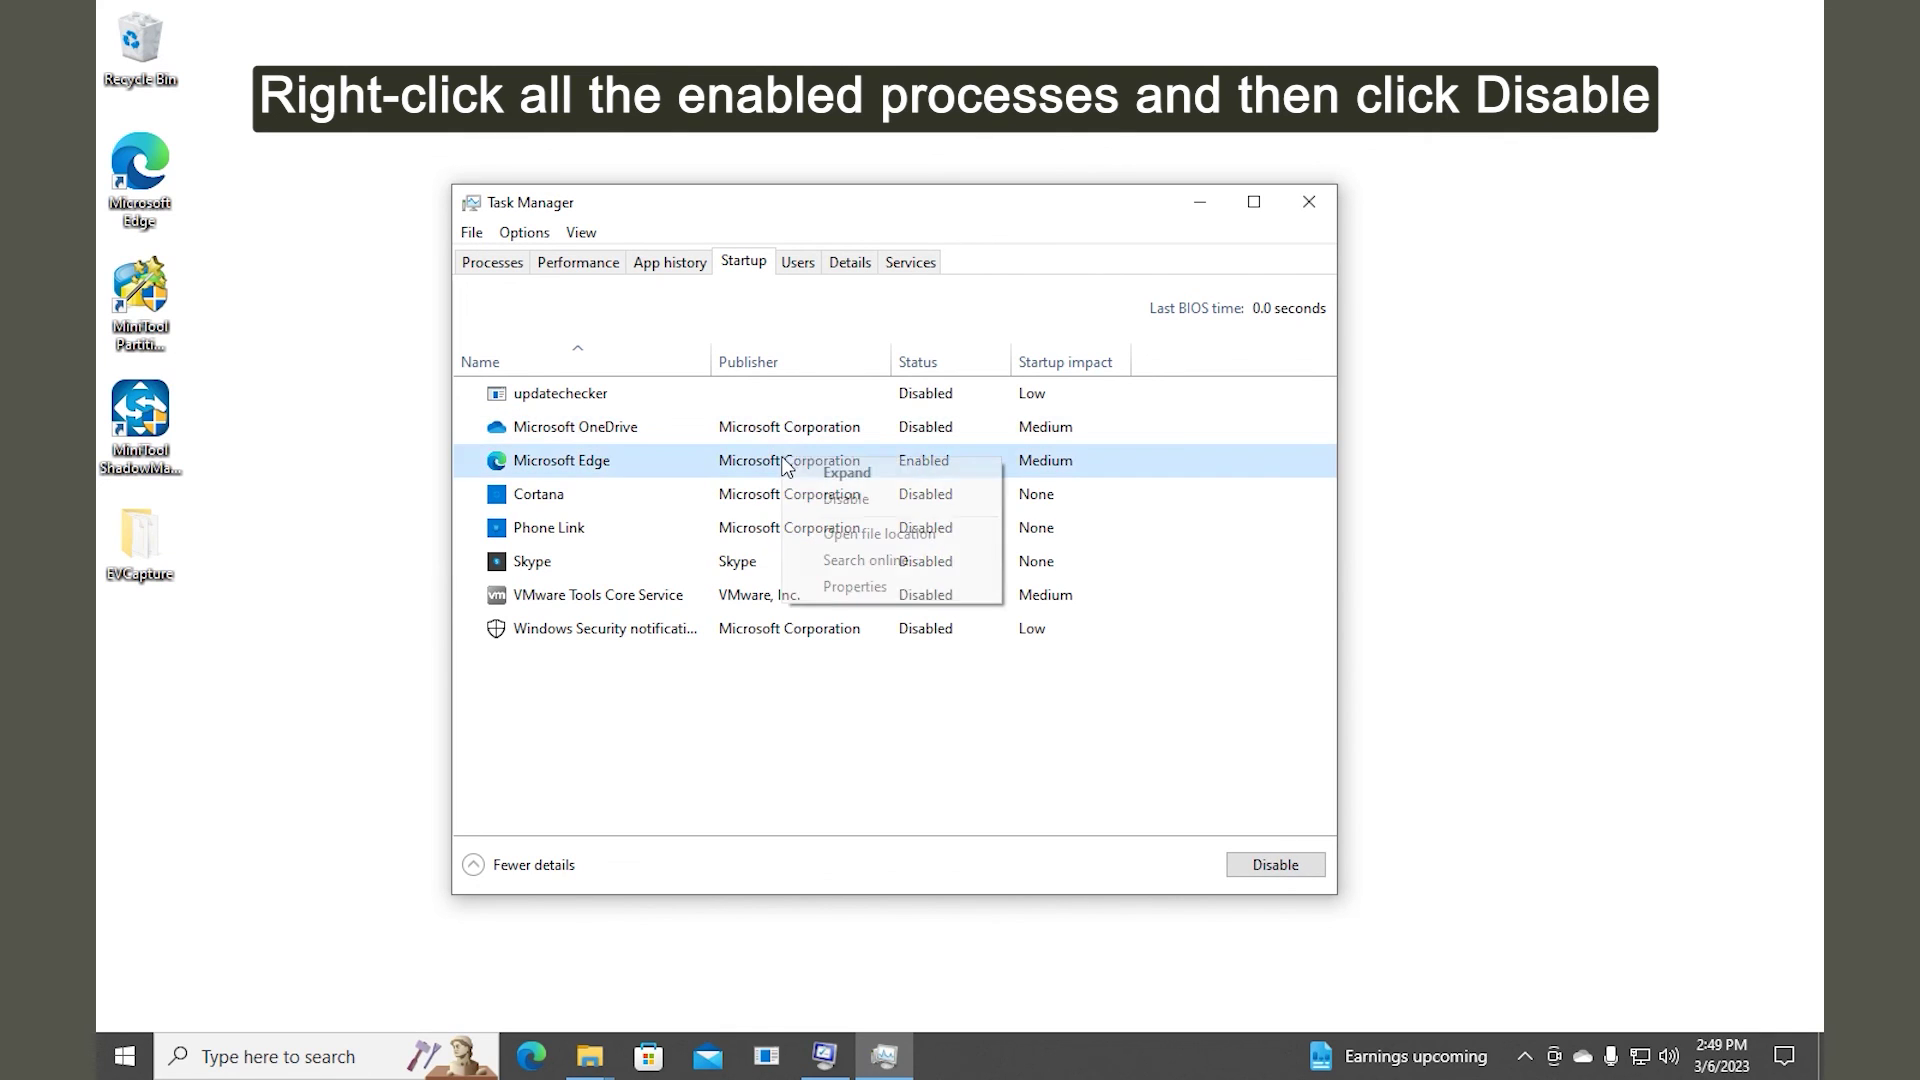
click(826, 500)
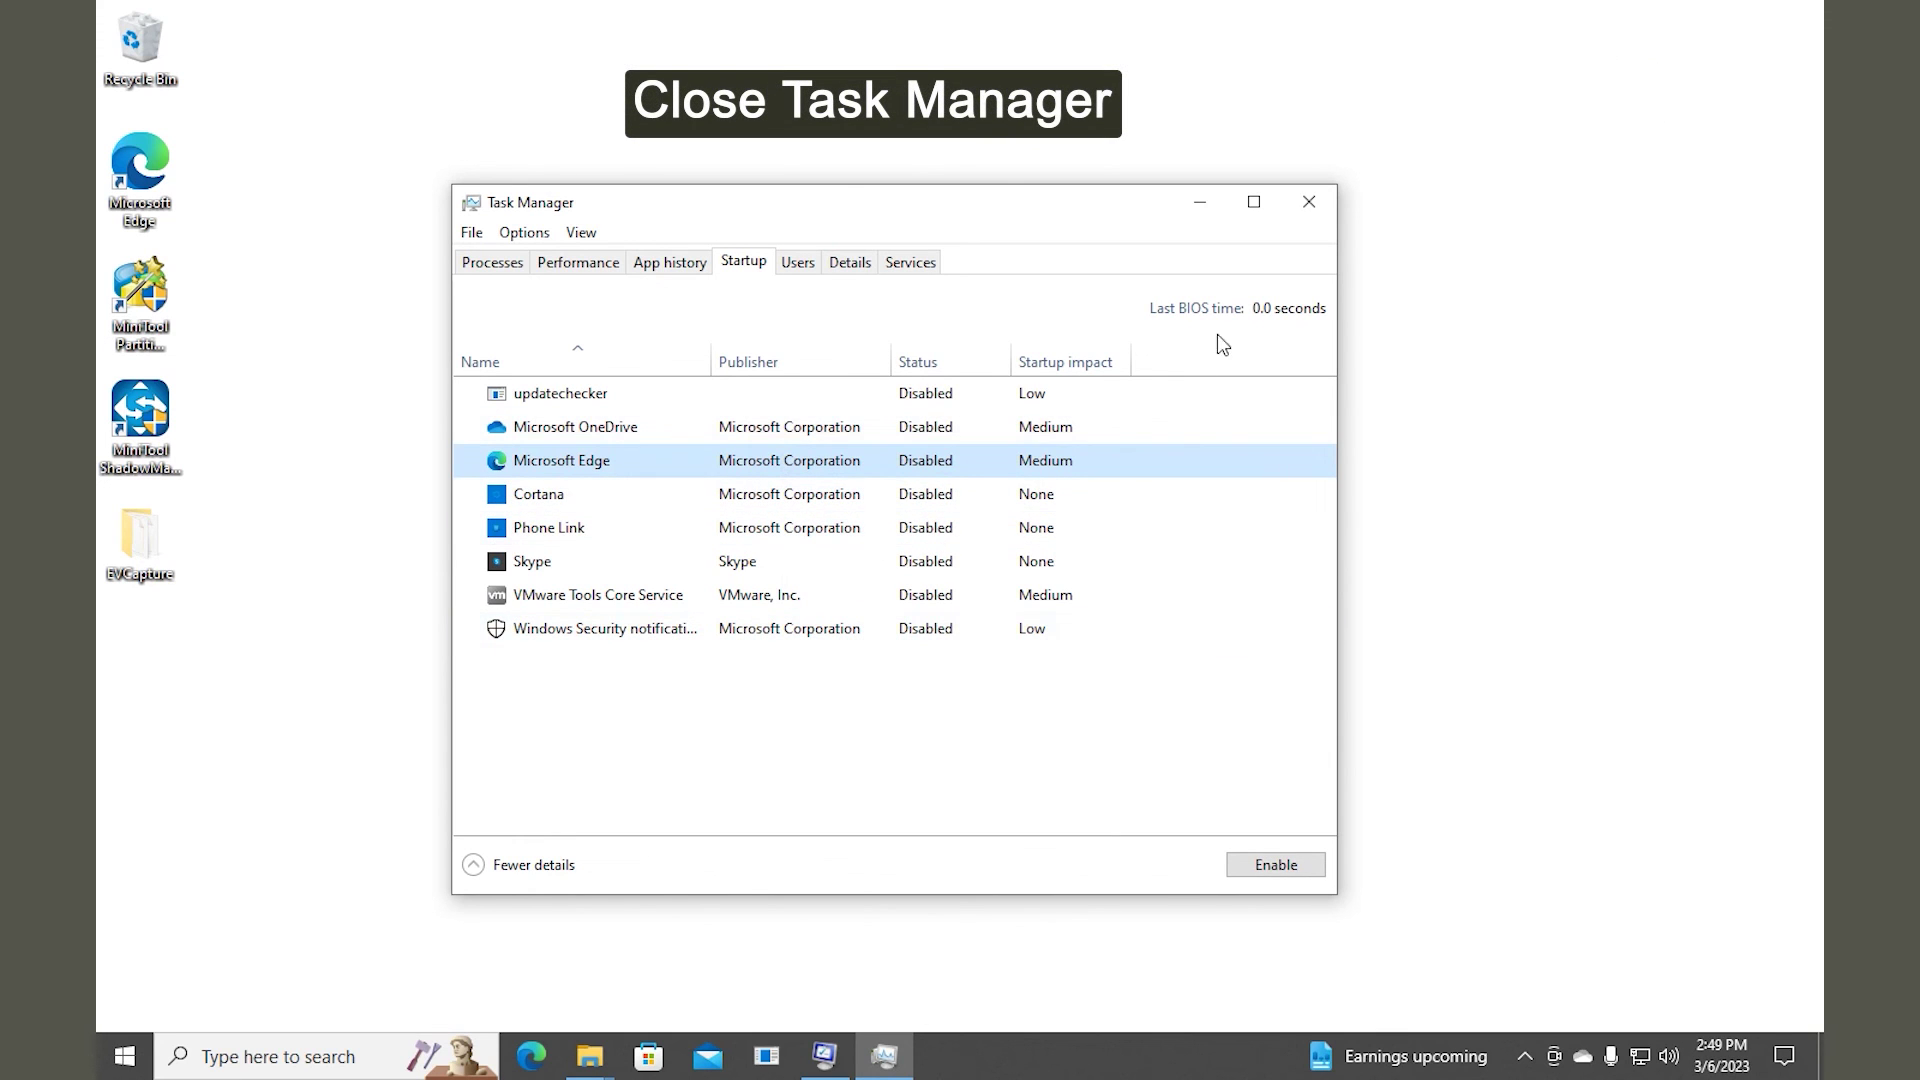
Step: Close Task Manager and confirm the System Configuration changes with OK
click(1309, 203)
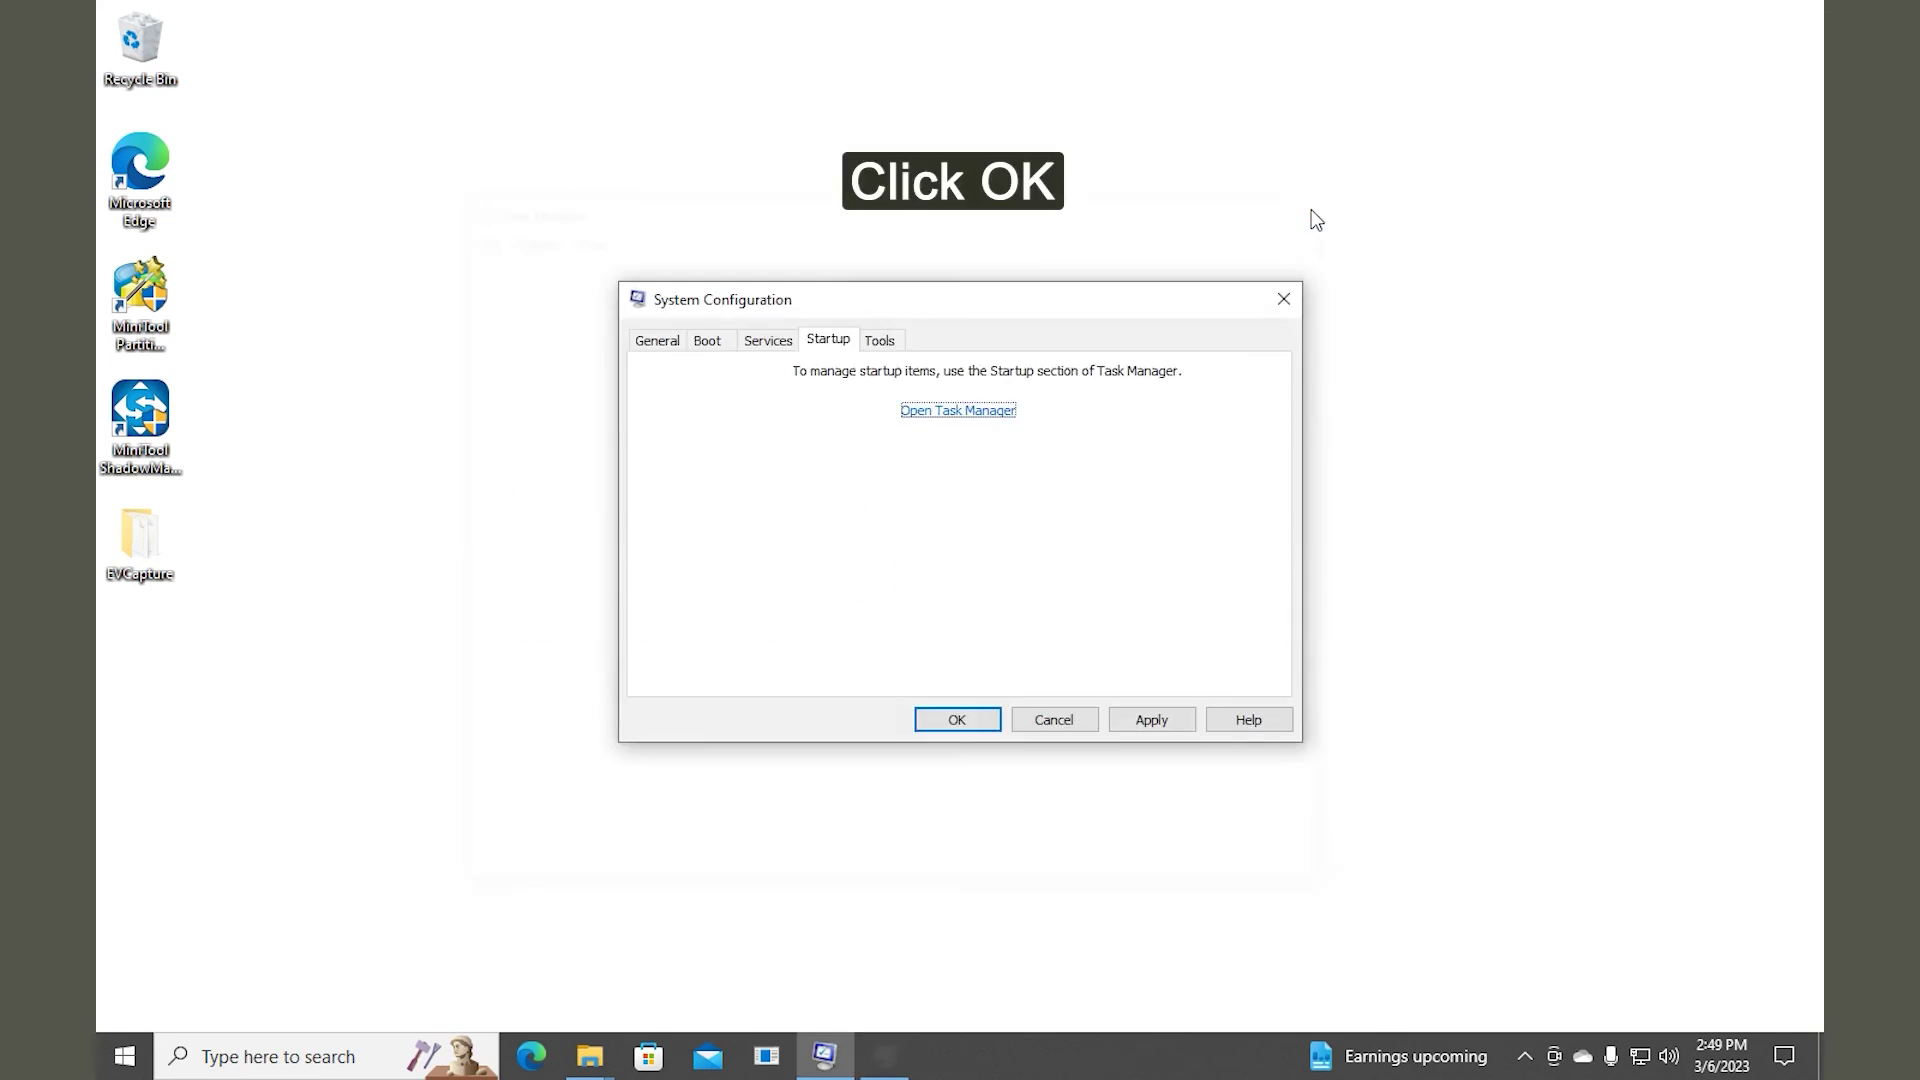
click(984, 719)
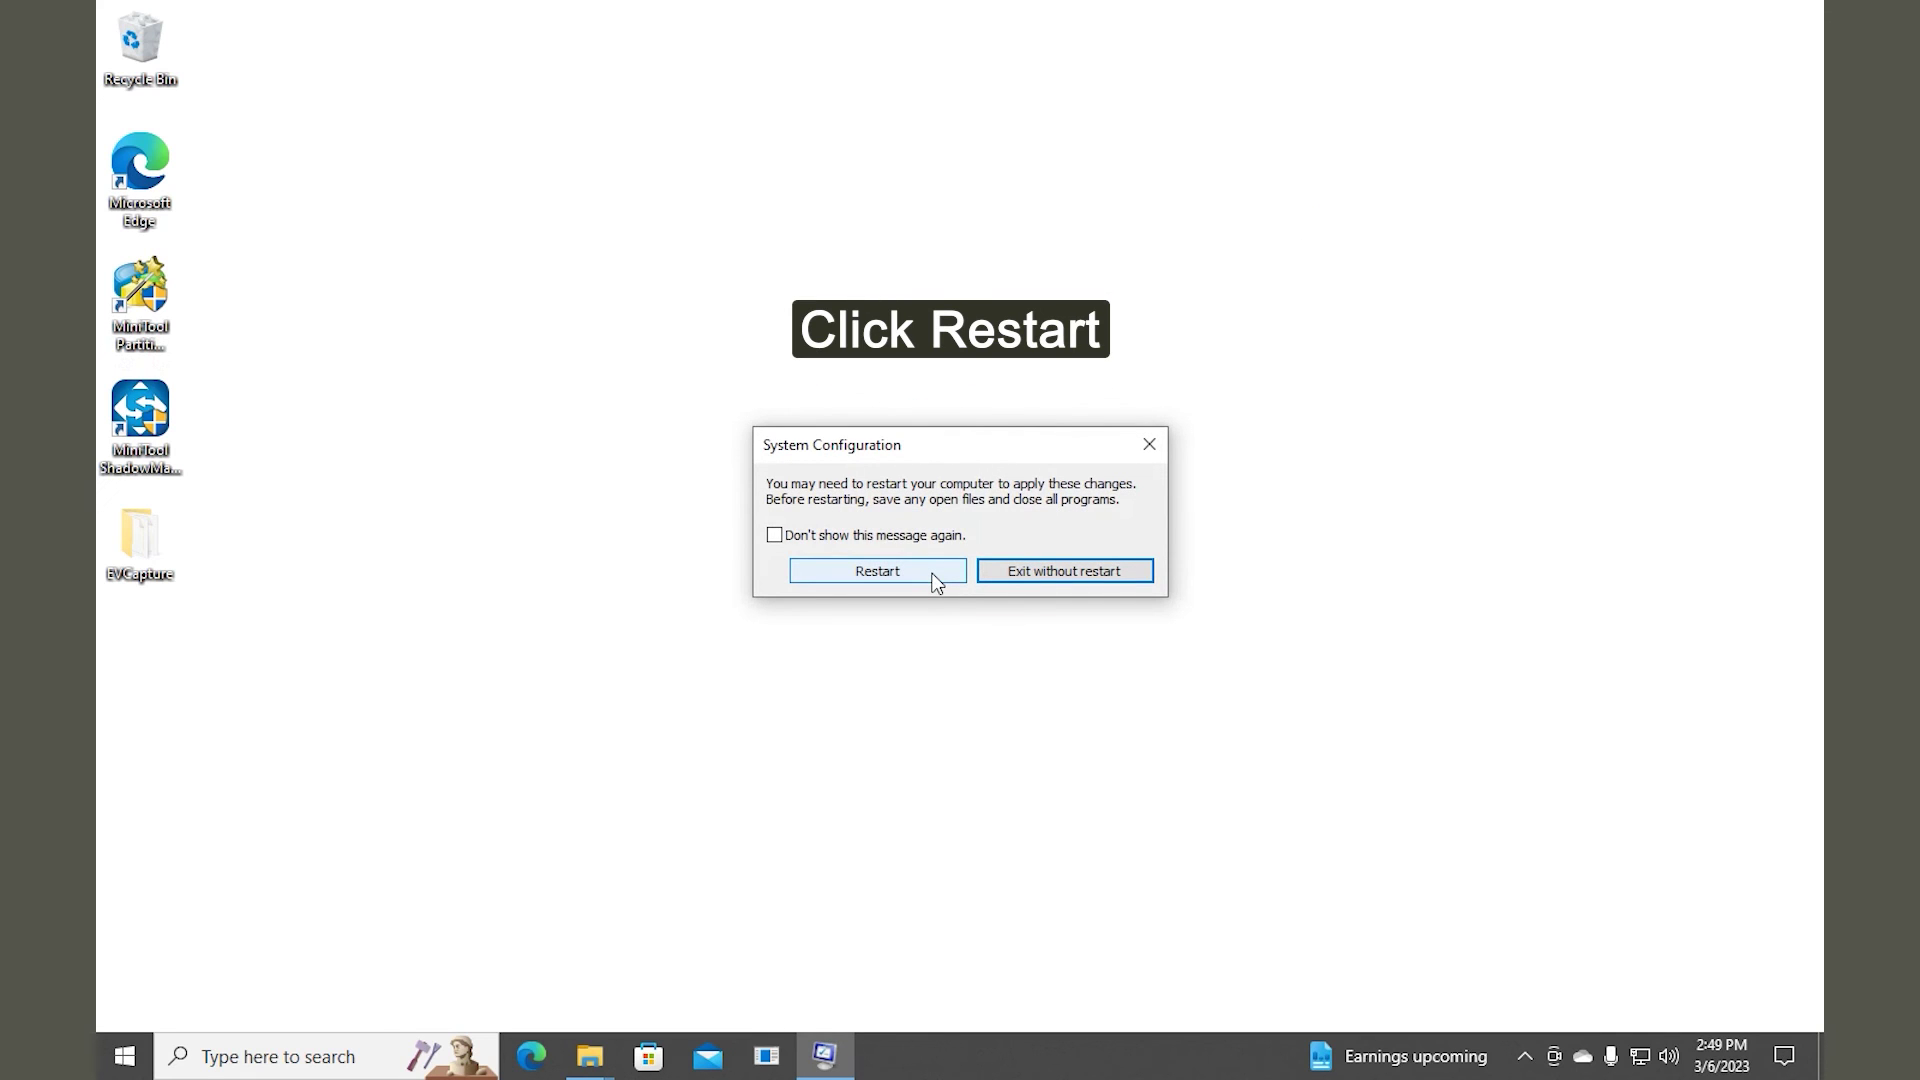